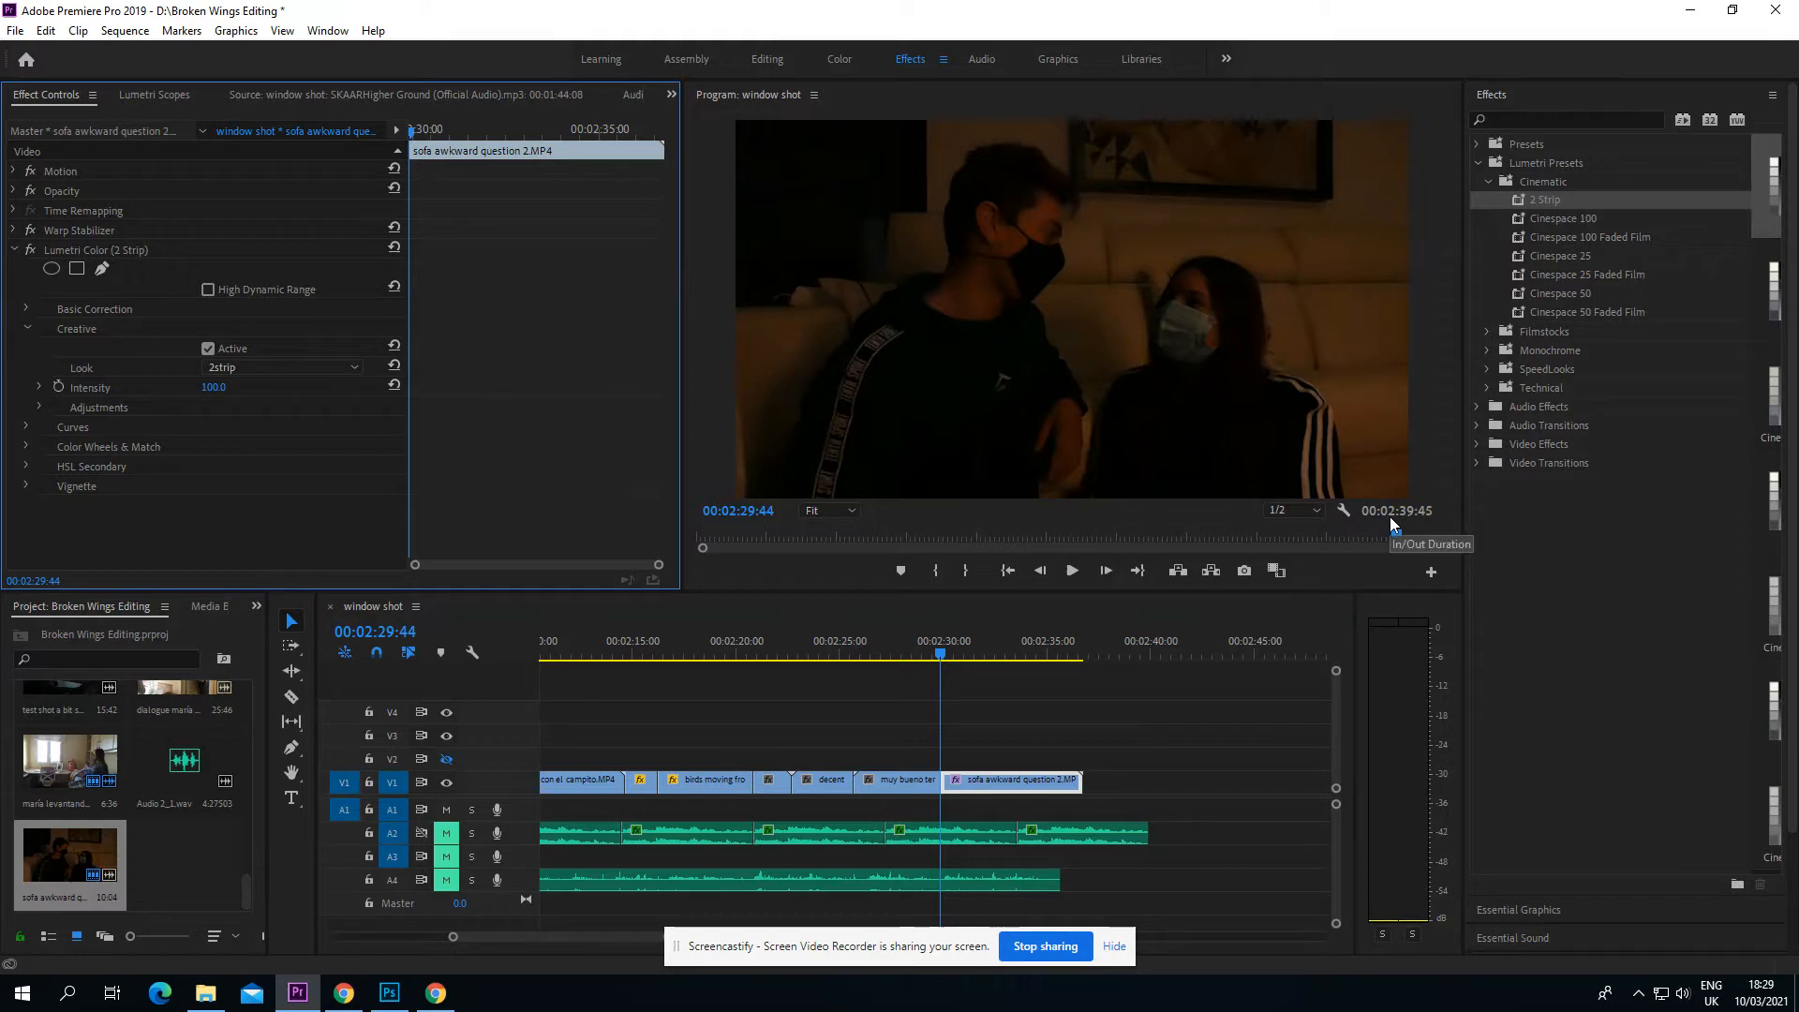
Step: Show the Warp Stabilizer settings of the clip sofa awkward question 2.MP4 and play the clip from its start
mouse_move(1398, 538)
left_mouse_down()
mouse_move(698, 522)
mouse_move(1399, 539)
left_mouse_up()
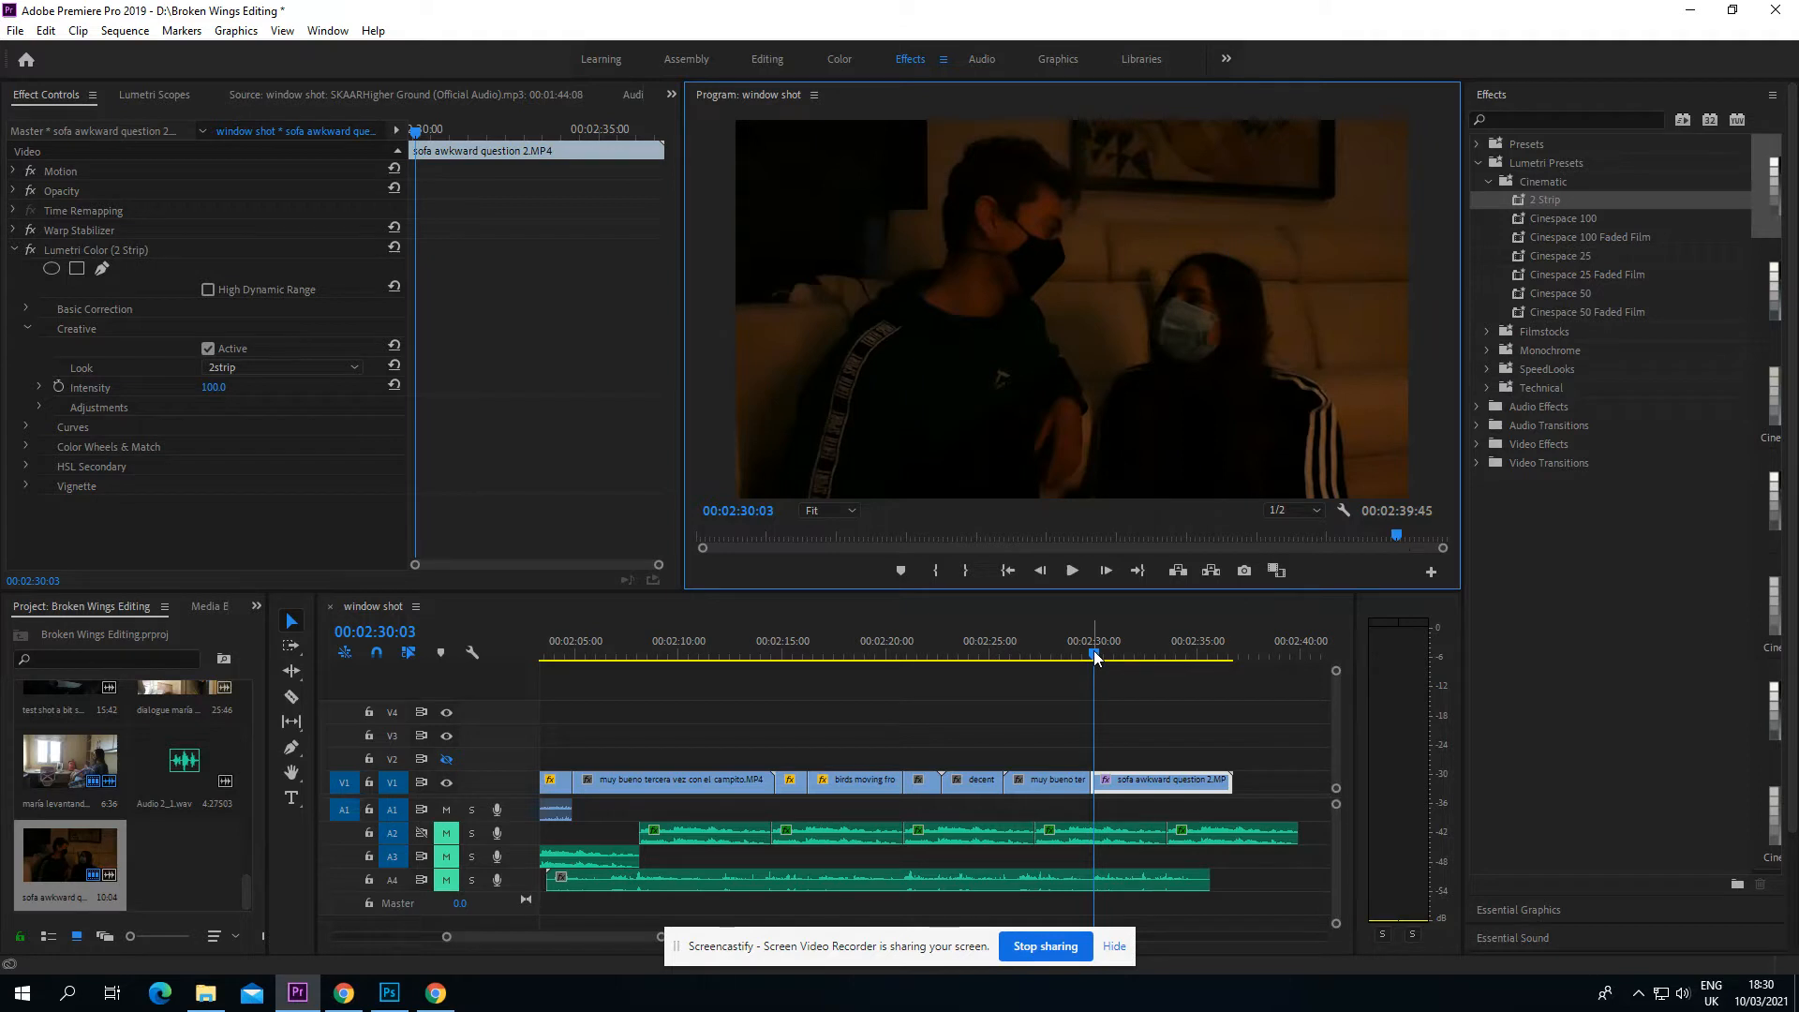
left_click(16, 249)
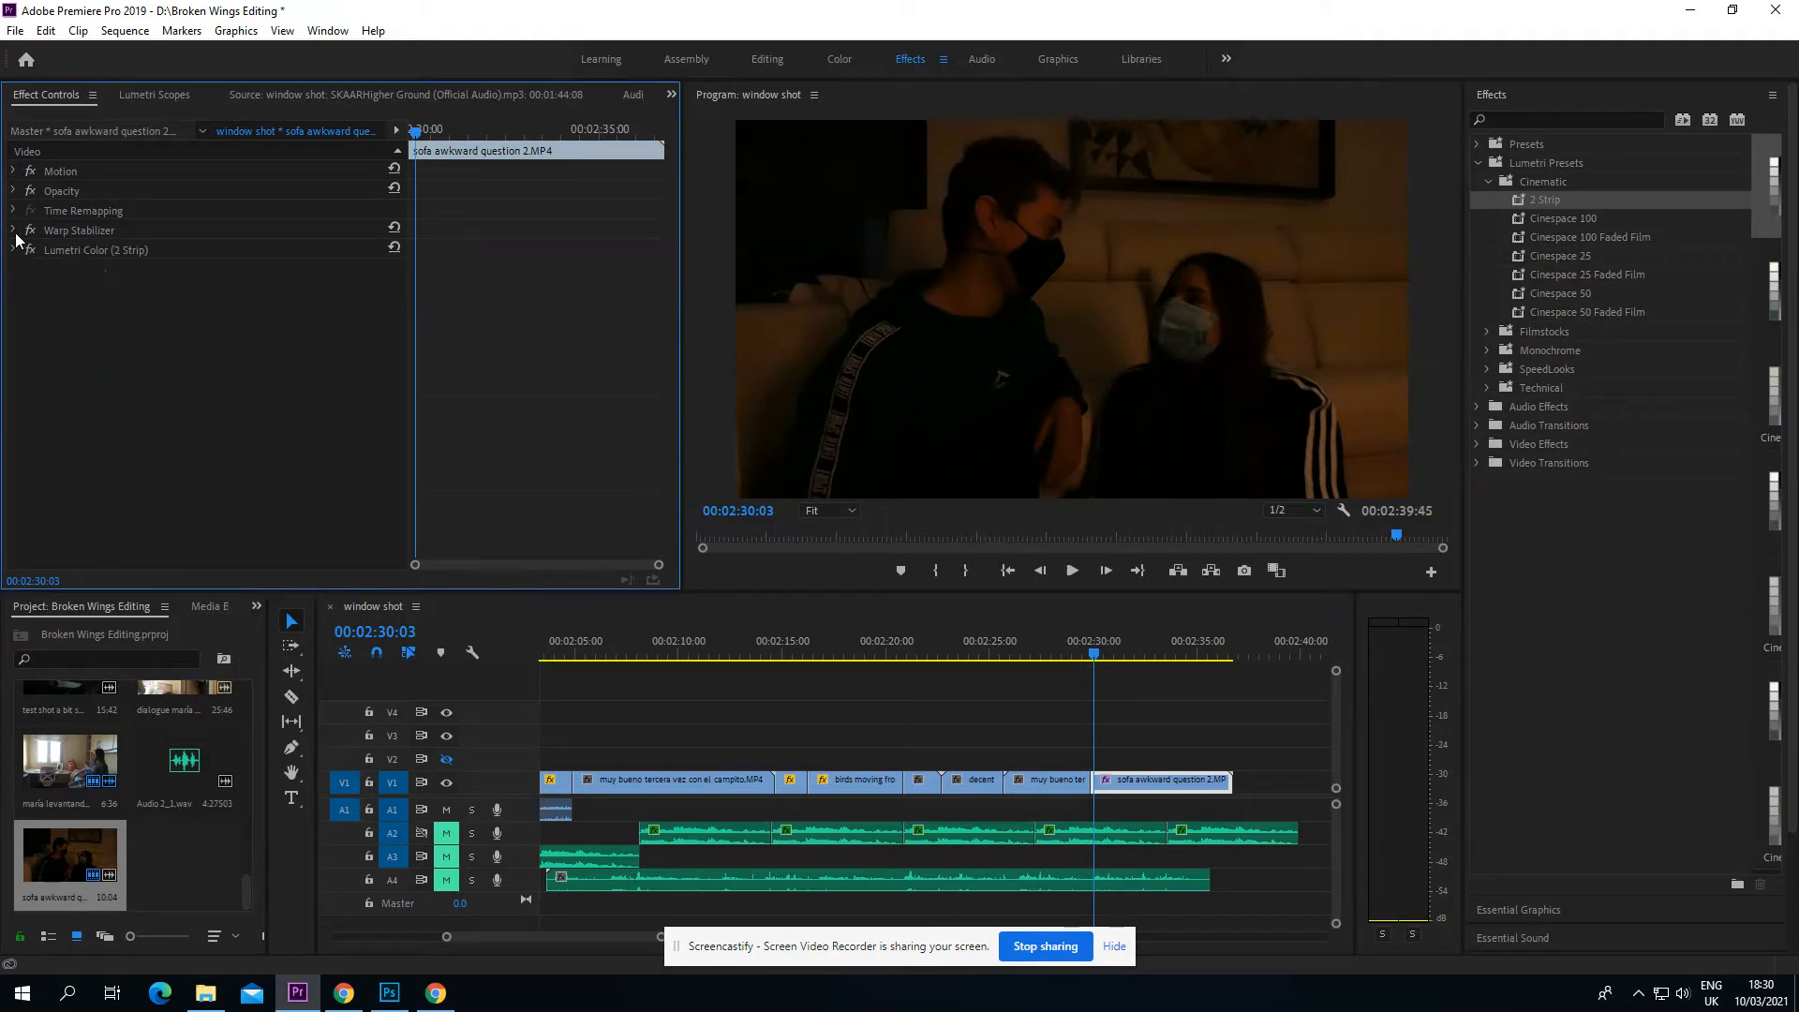
left_click(19, 230)
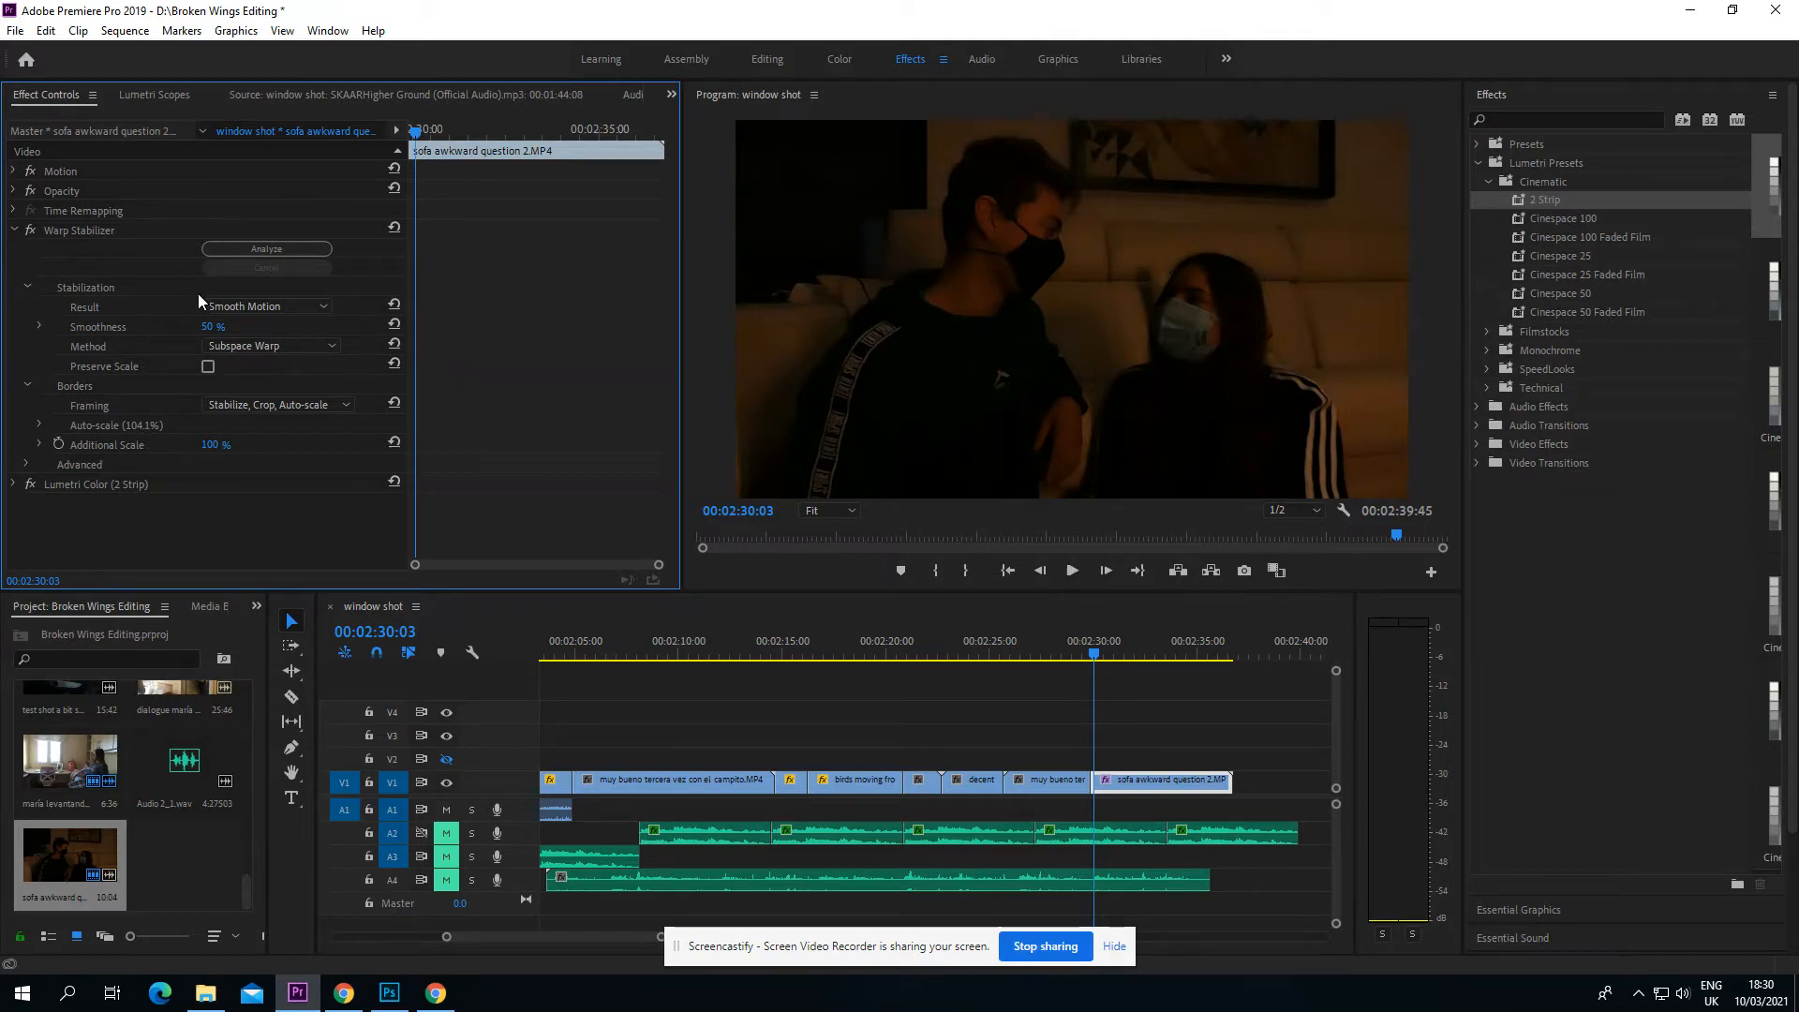
left_click(1074, 570)
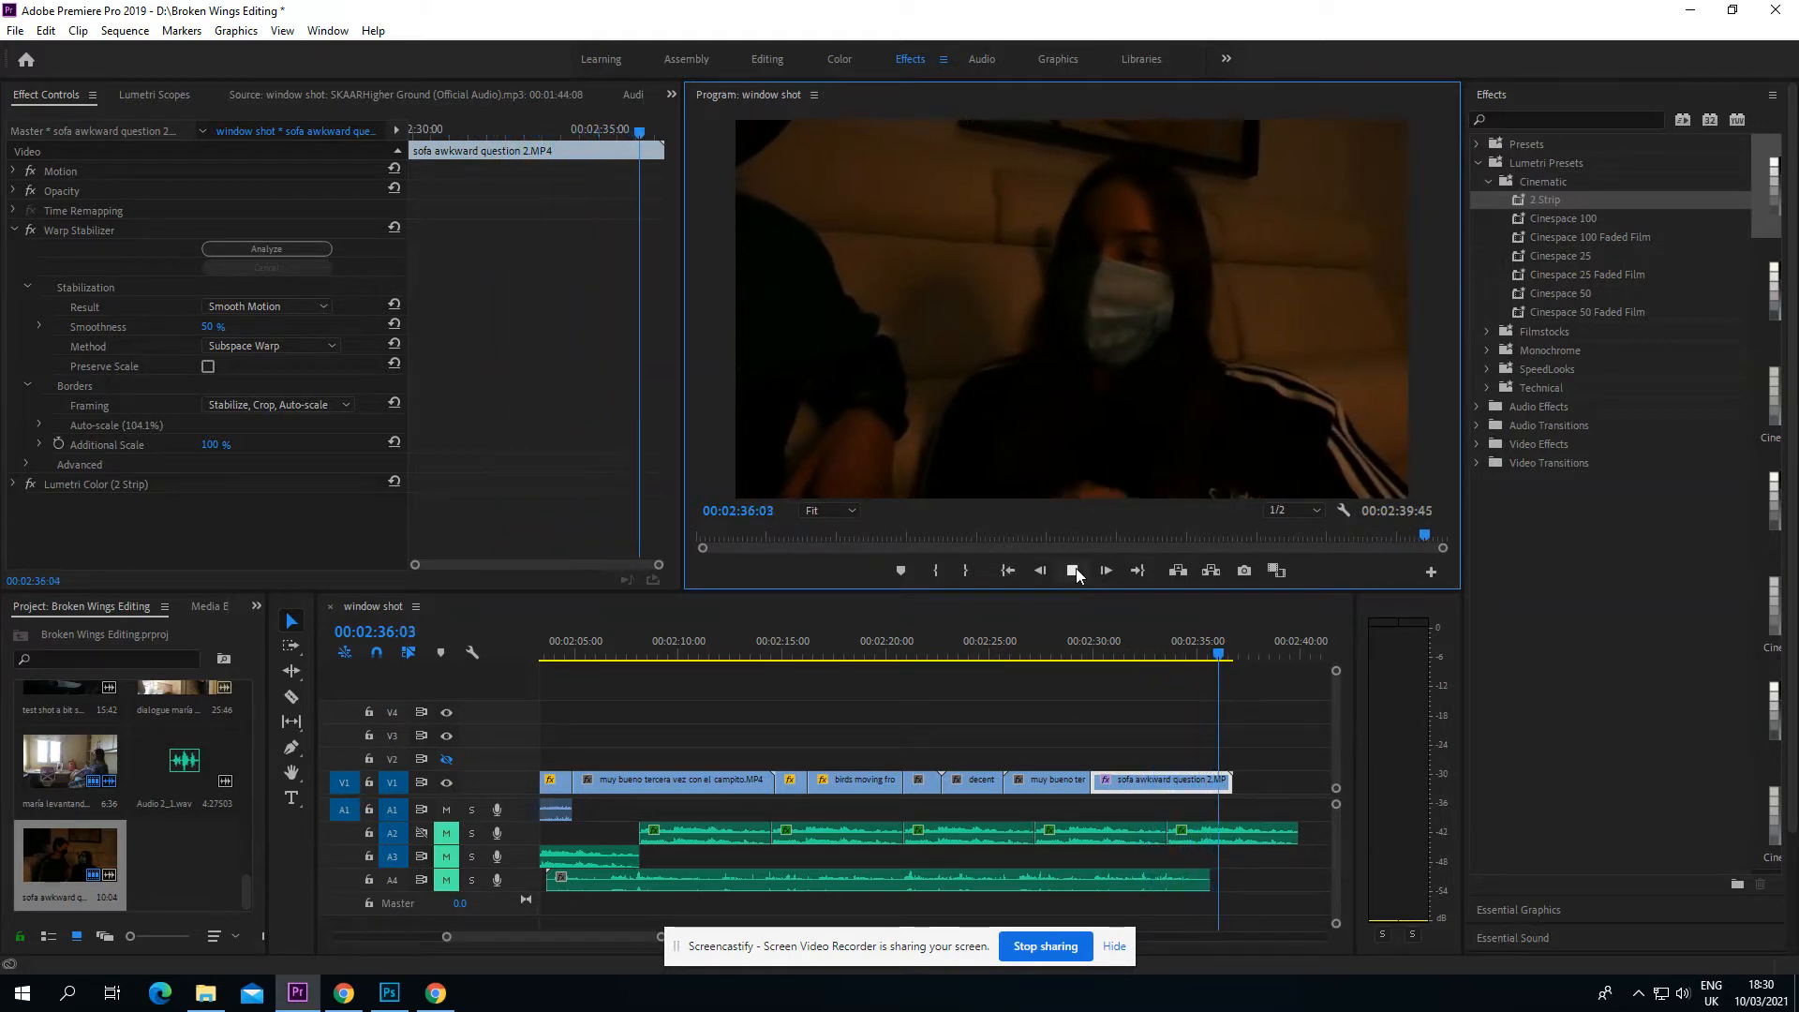
left_click(1085, 653)
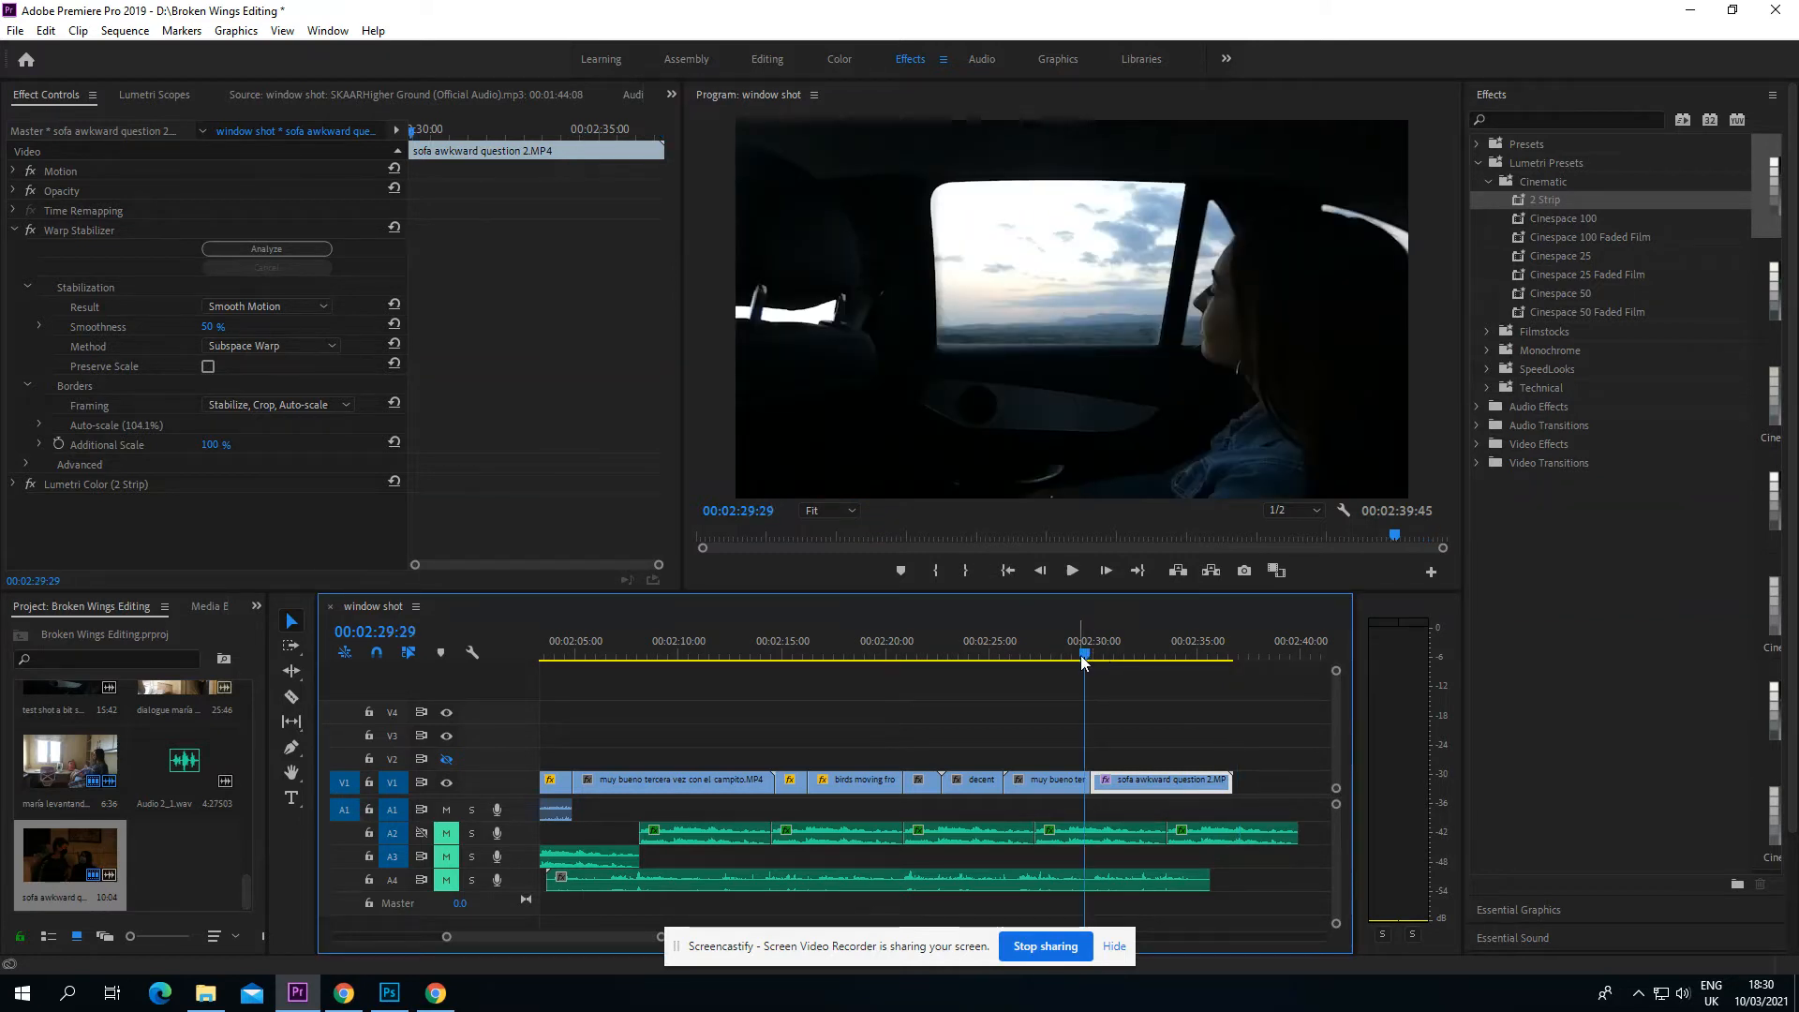
Step: Try removing Warp Stabilizer from the sofa clip, play the clip for comparison, and undo the removal
left_click(1092, 653)
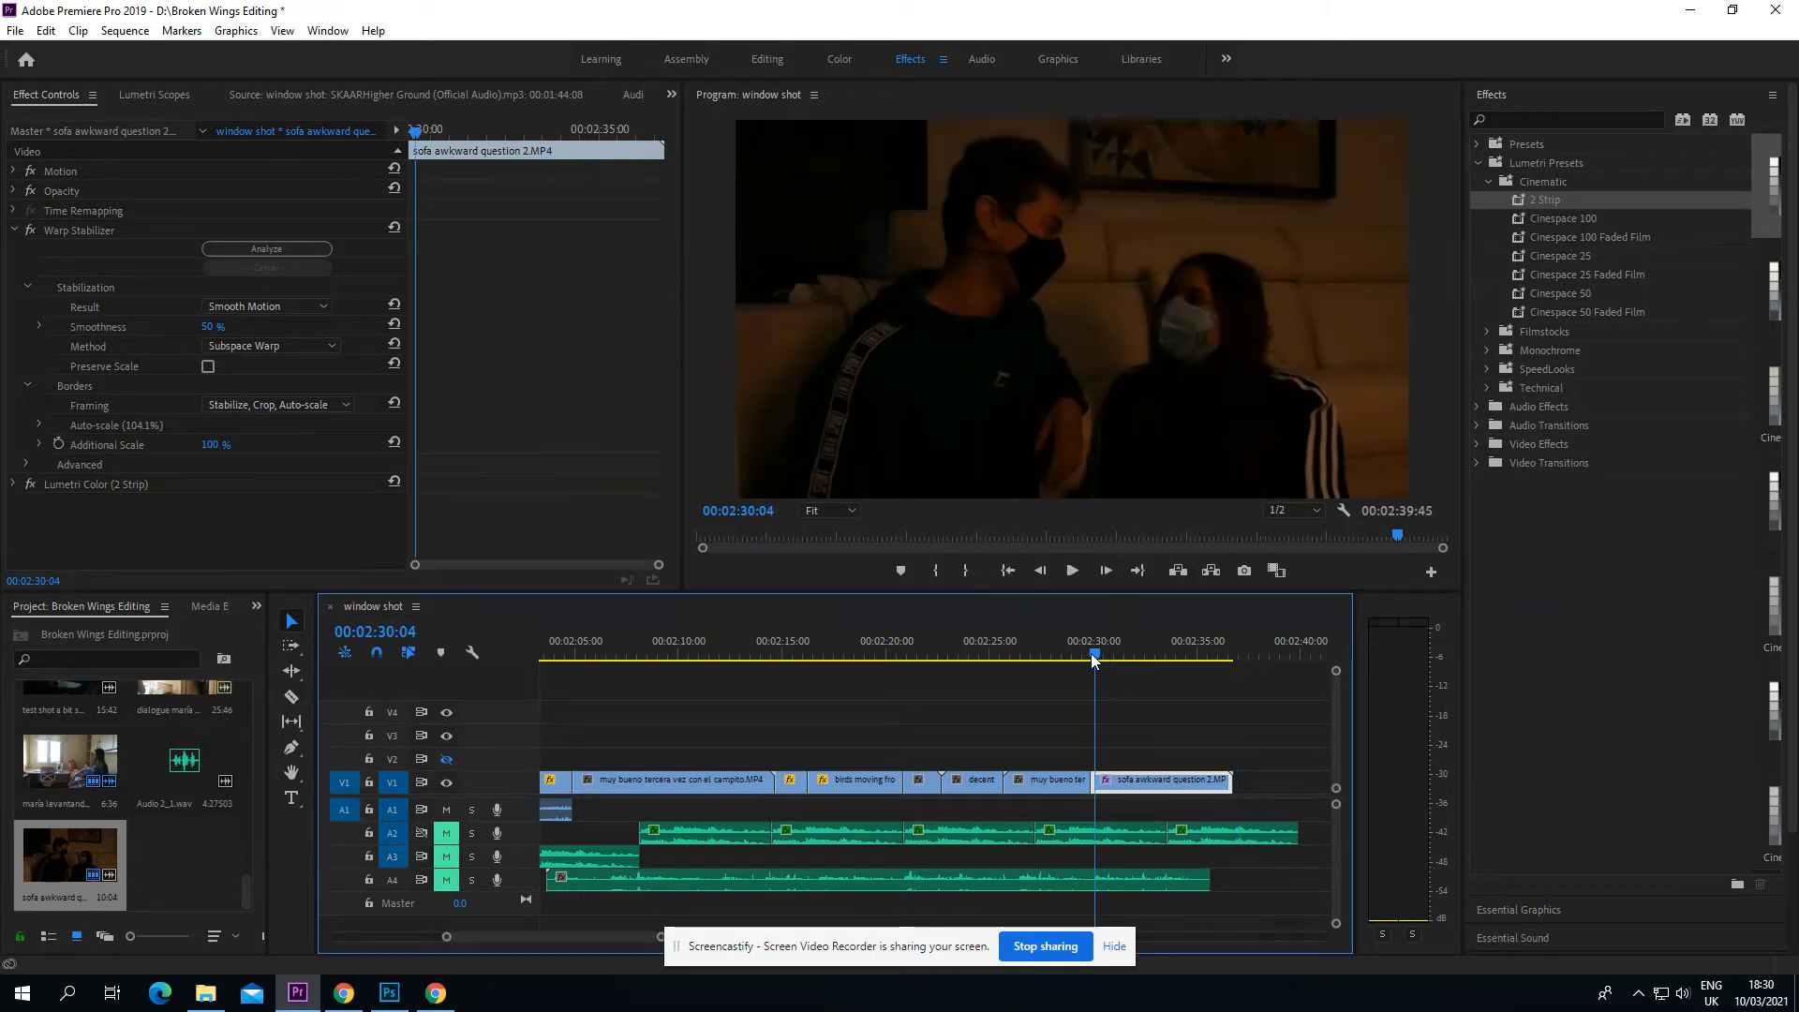
right_click(63, 230)
left_click(154, 376)
key("space")
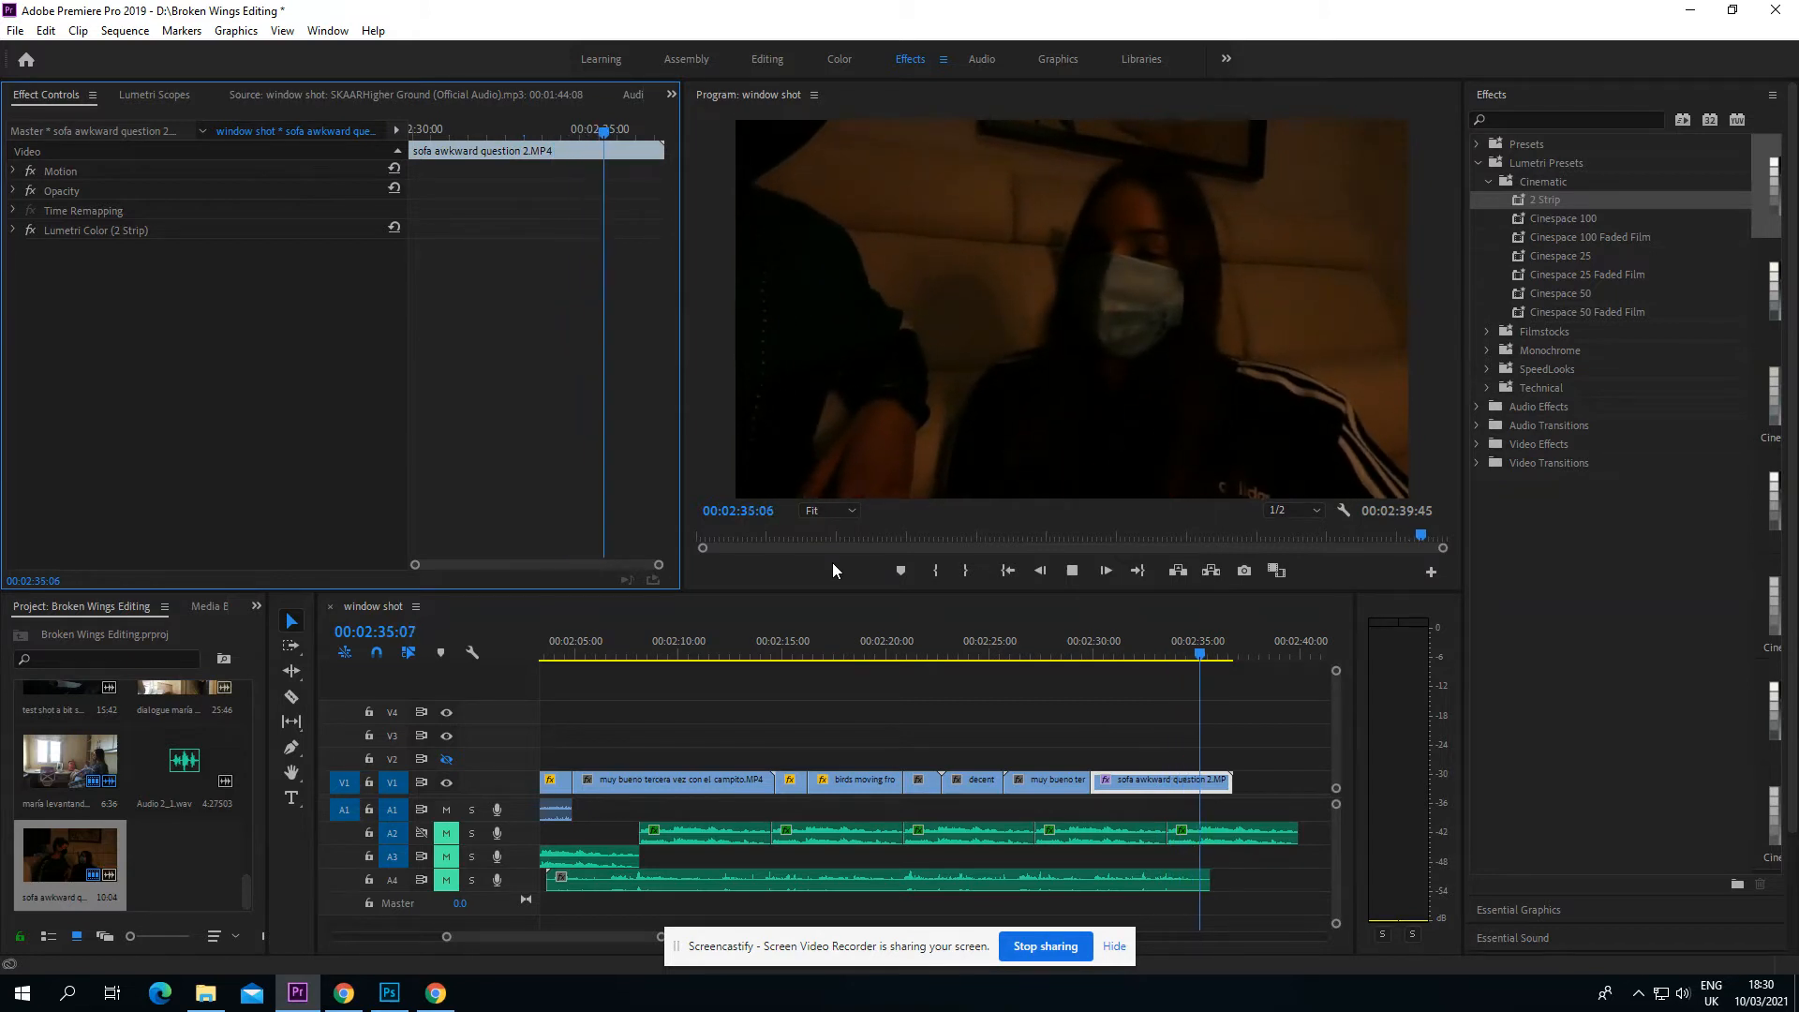
key("space")
left_click(1089, 656)
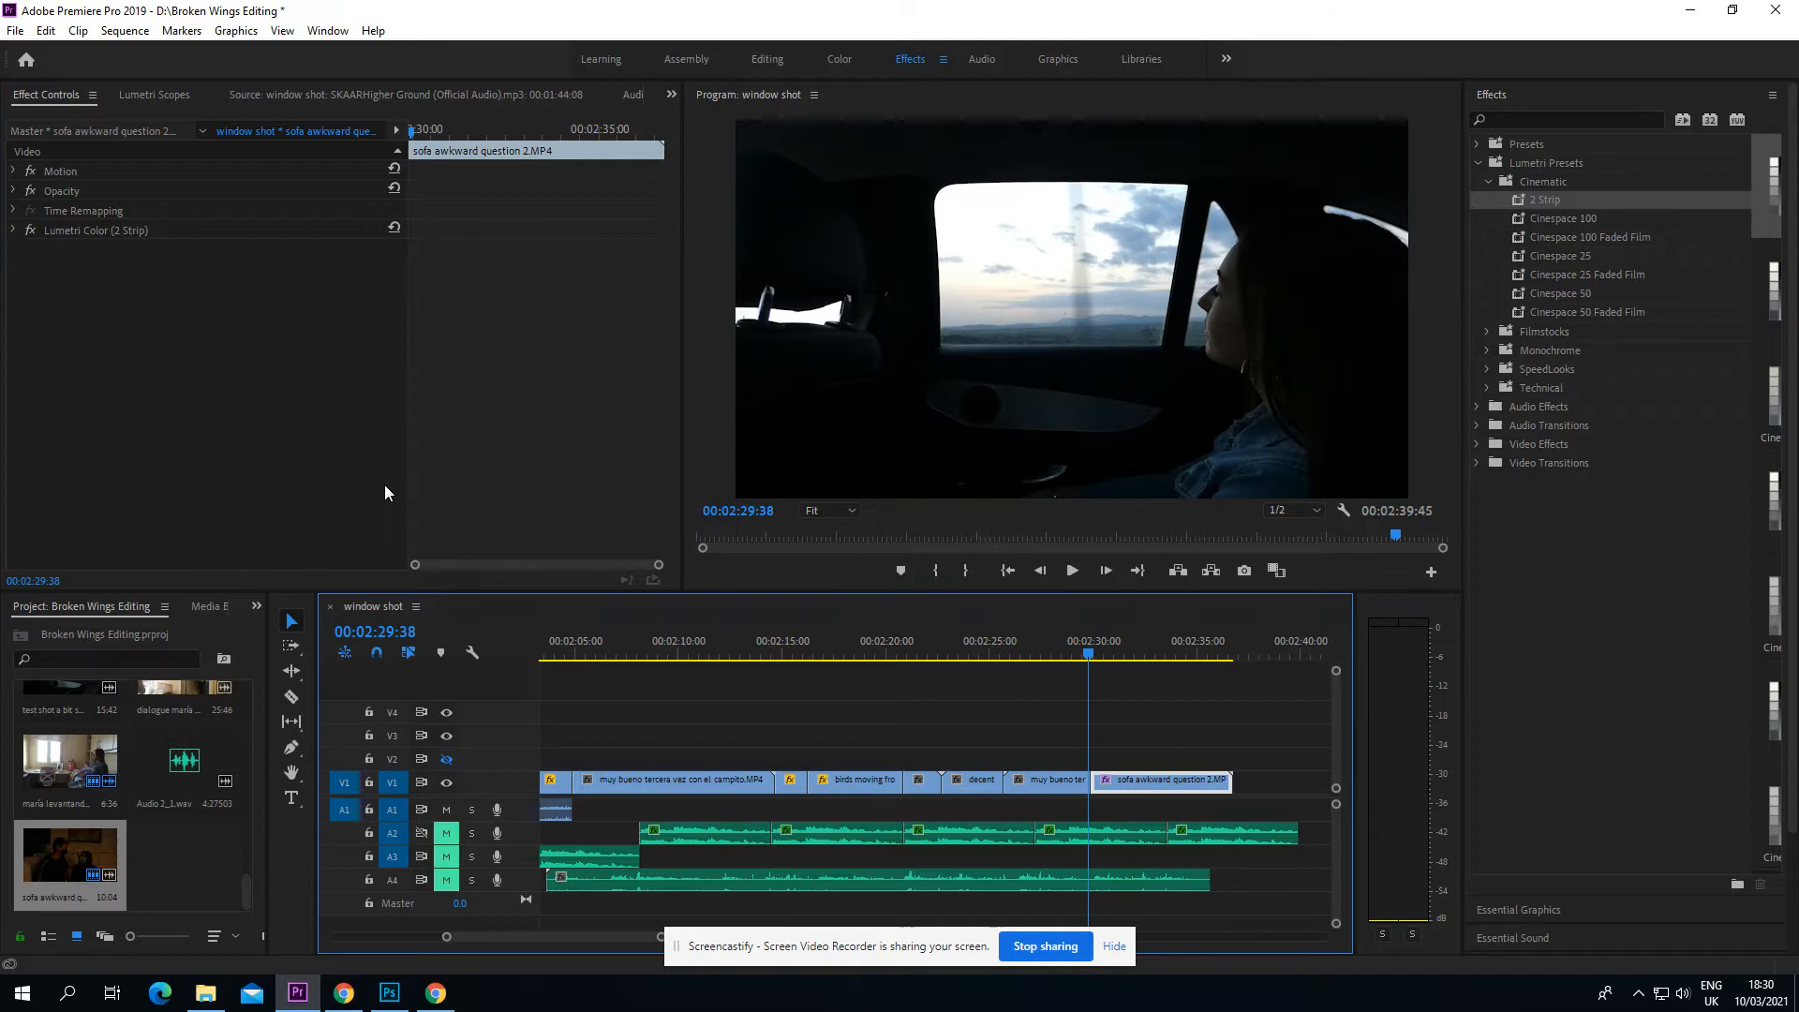
key("ctrl+z")
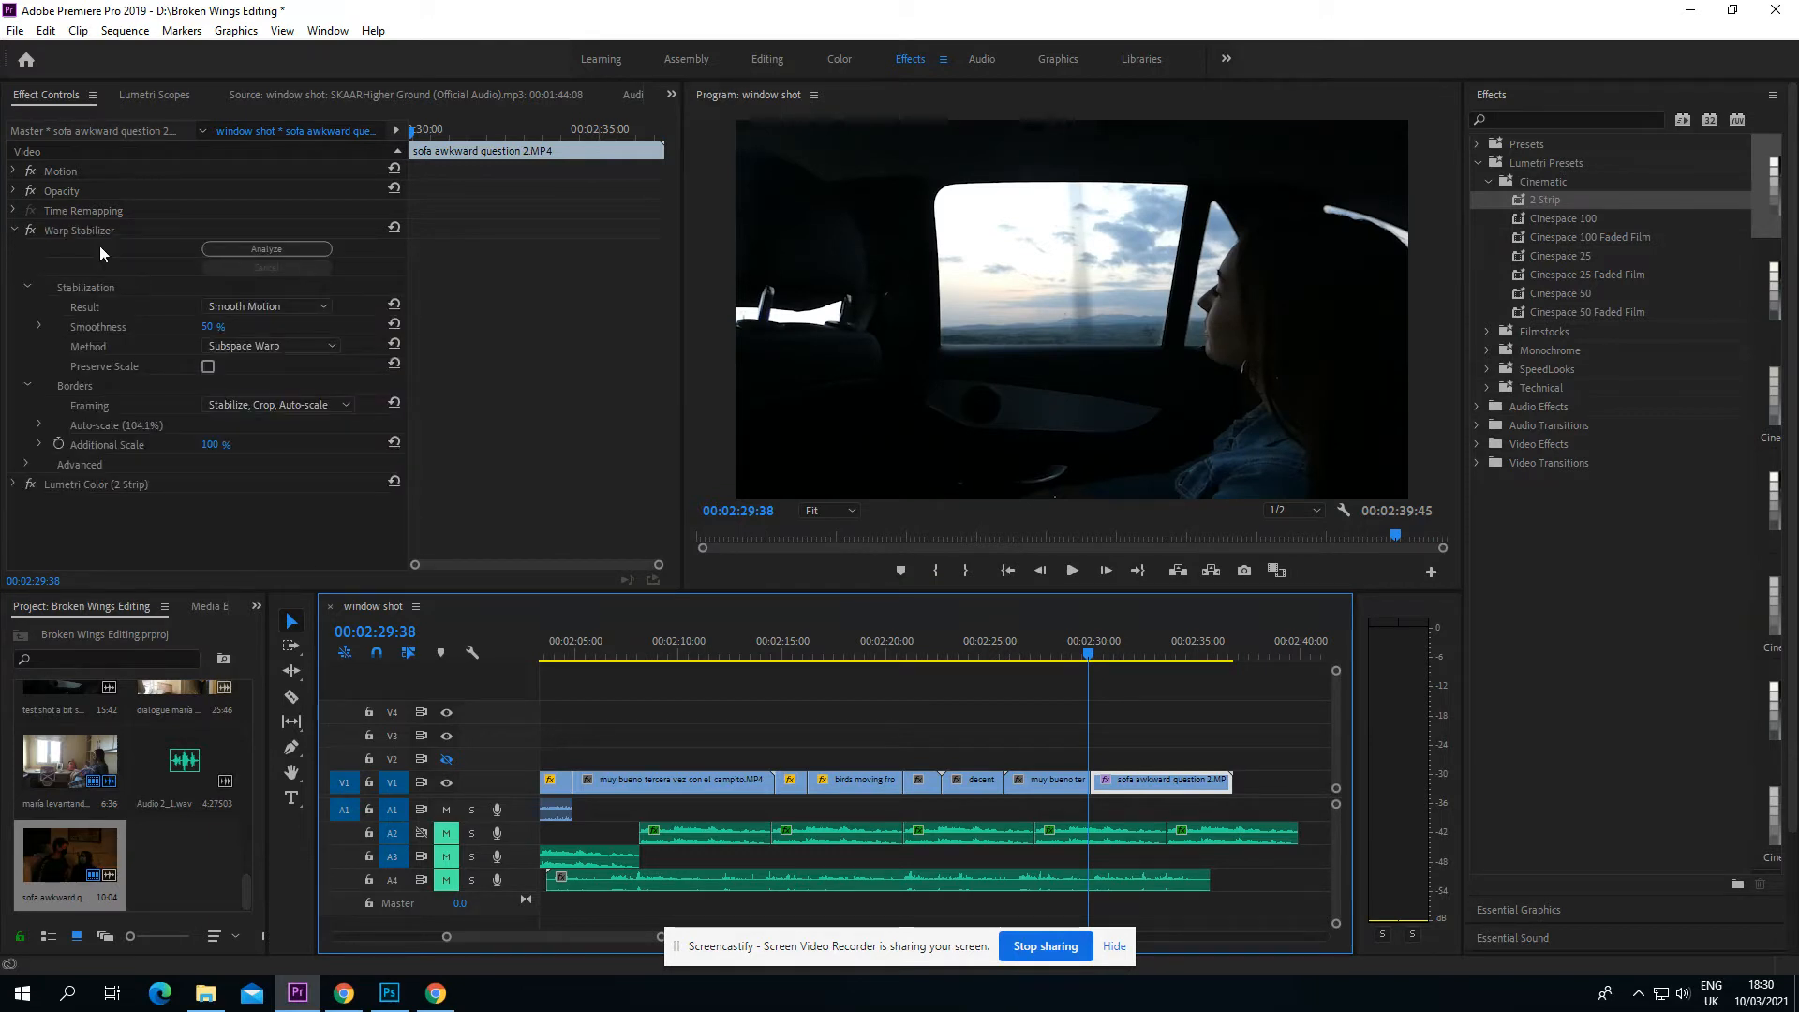
Step: Play the sofa clip with Warp Stabilizer applied and return the playhead to the clip's start
key("space")
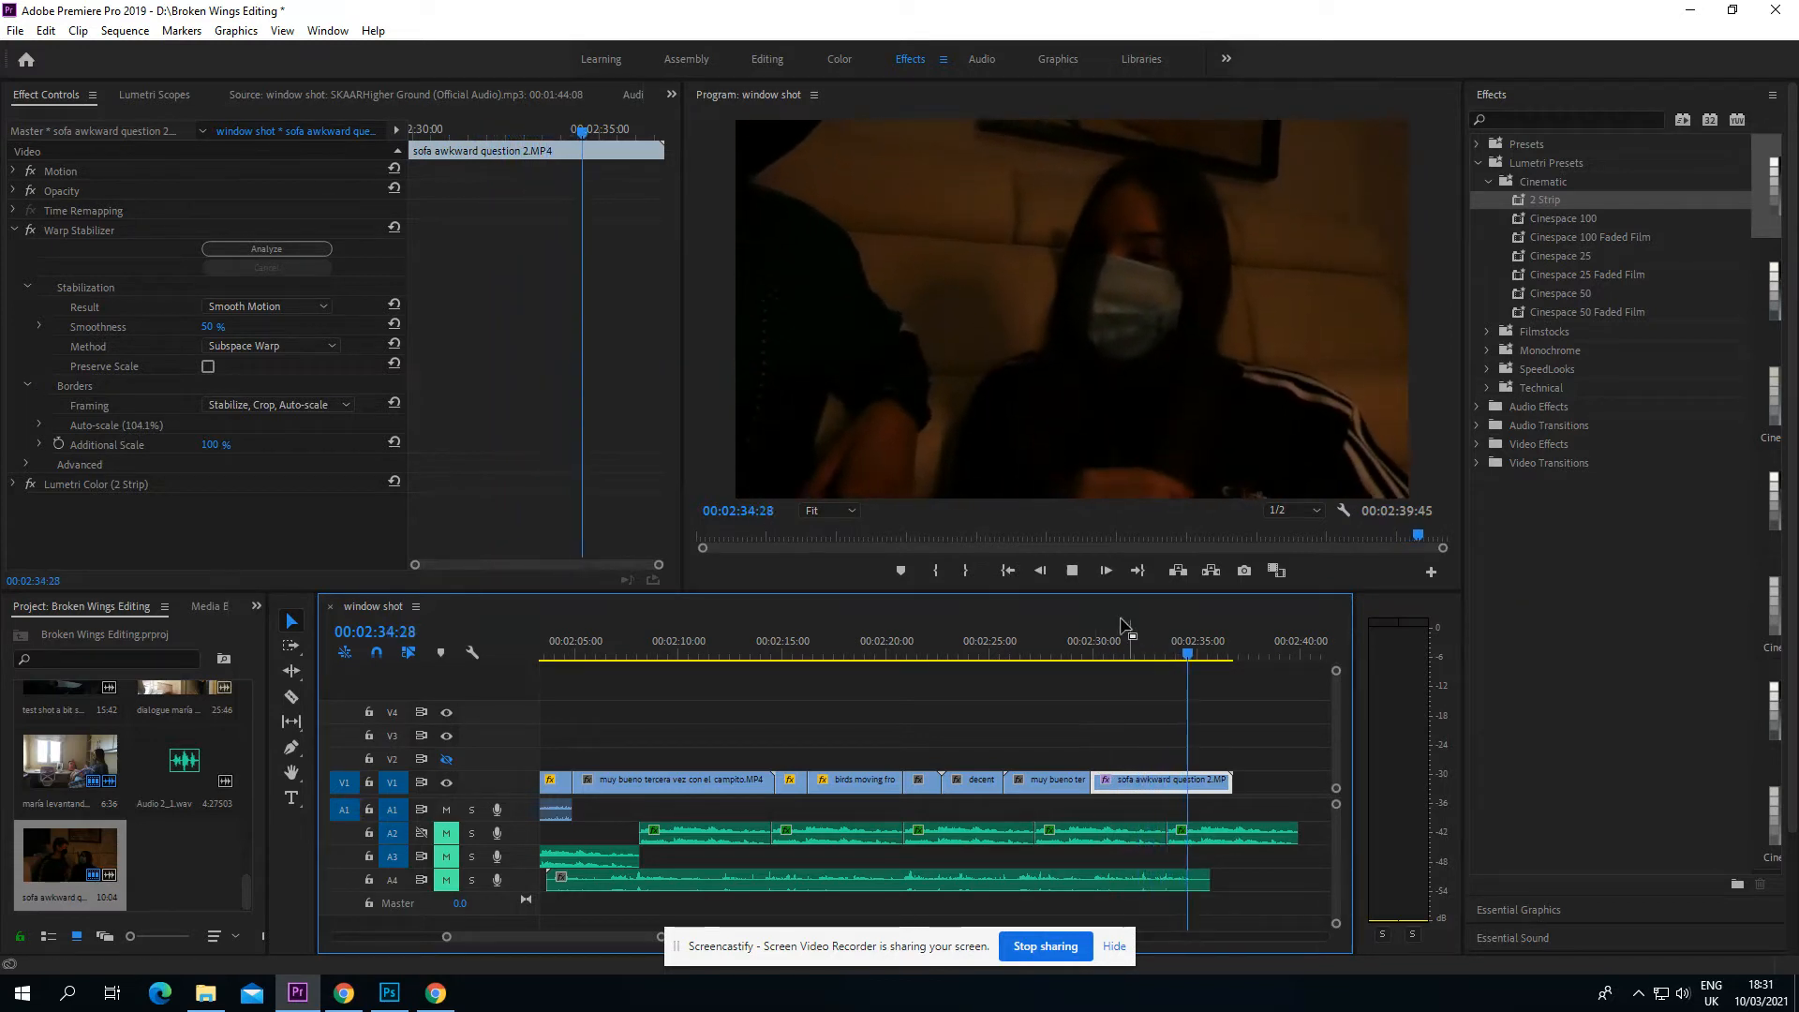
left_click(1080, 575)
left_click_drag(1210, 654, 1093, 650)
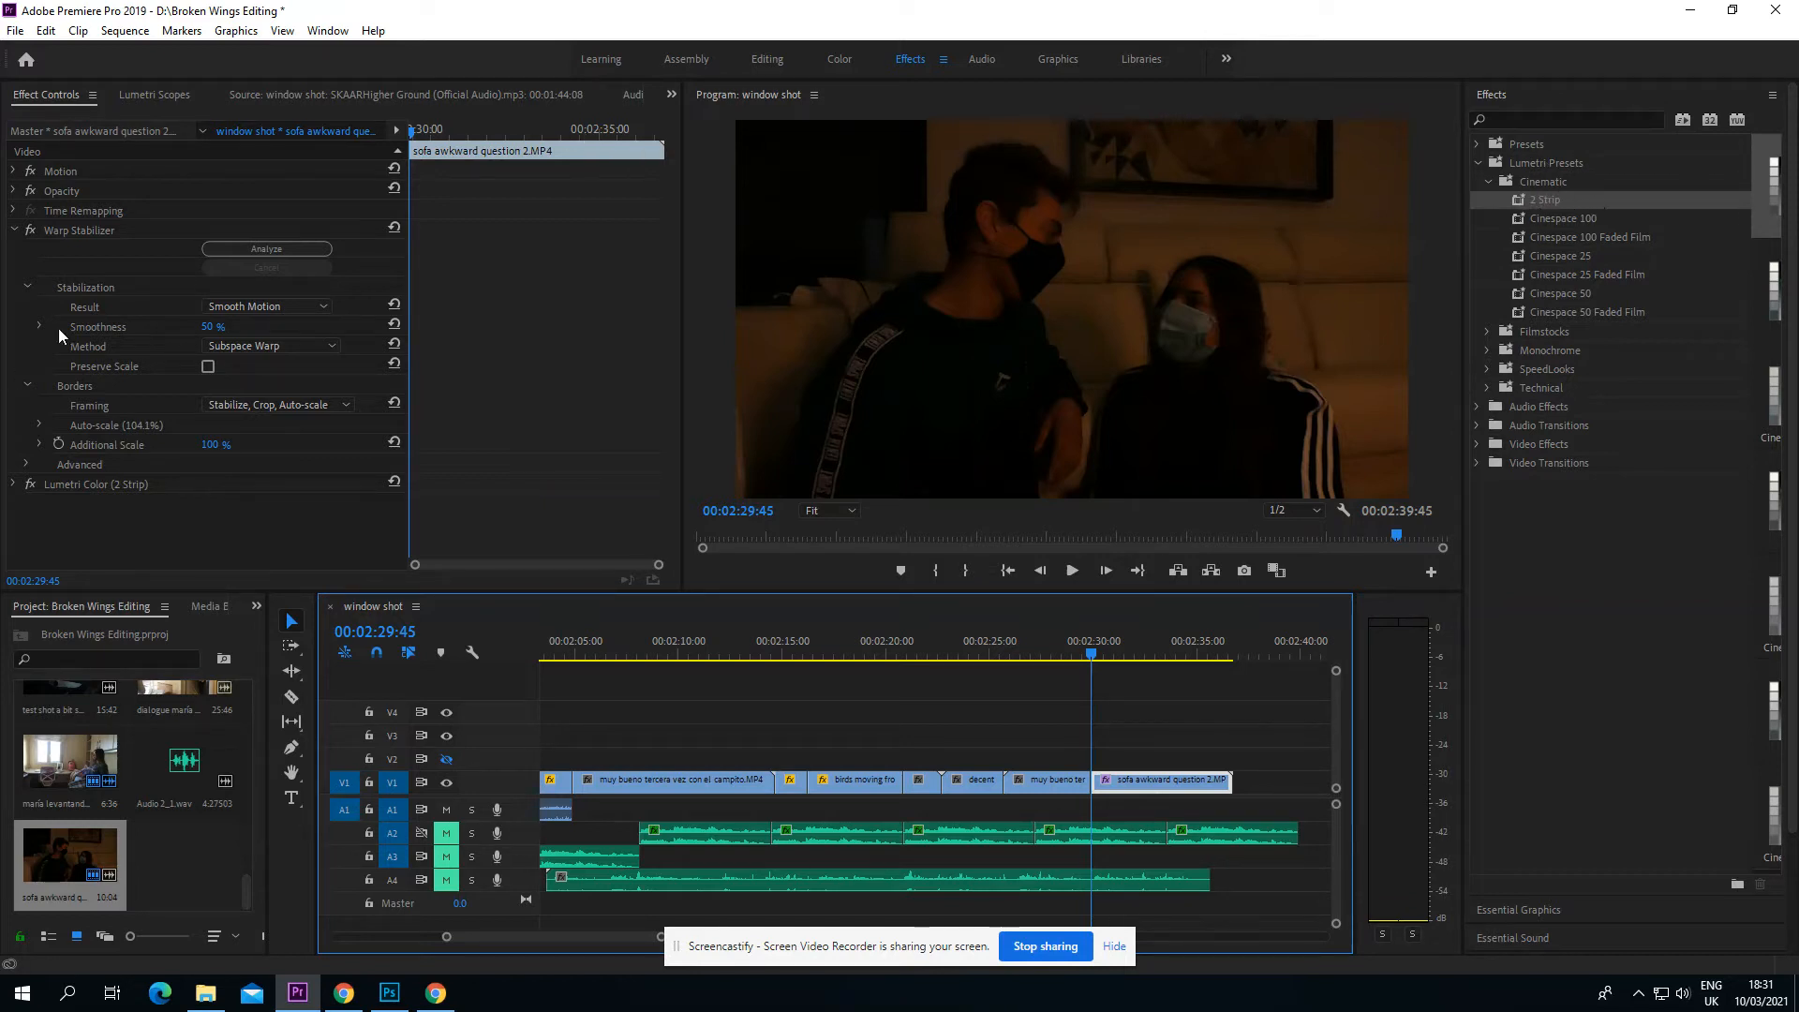
Step: Collapse the Warp Stabilizer settings and expand the Basic Correction section of the sofa clip's Lumetri Color effect
left_click(16, 229)
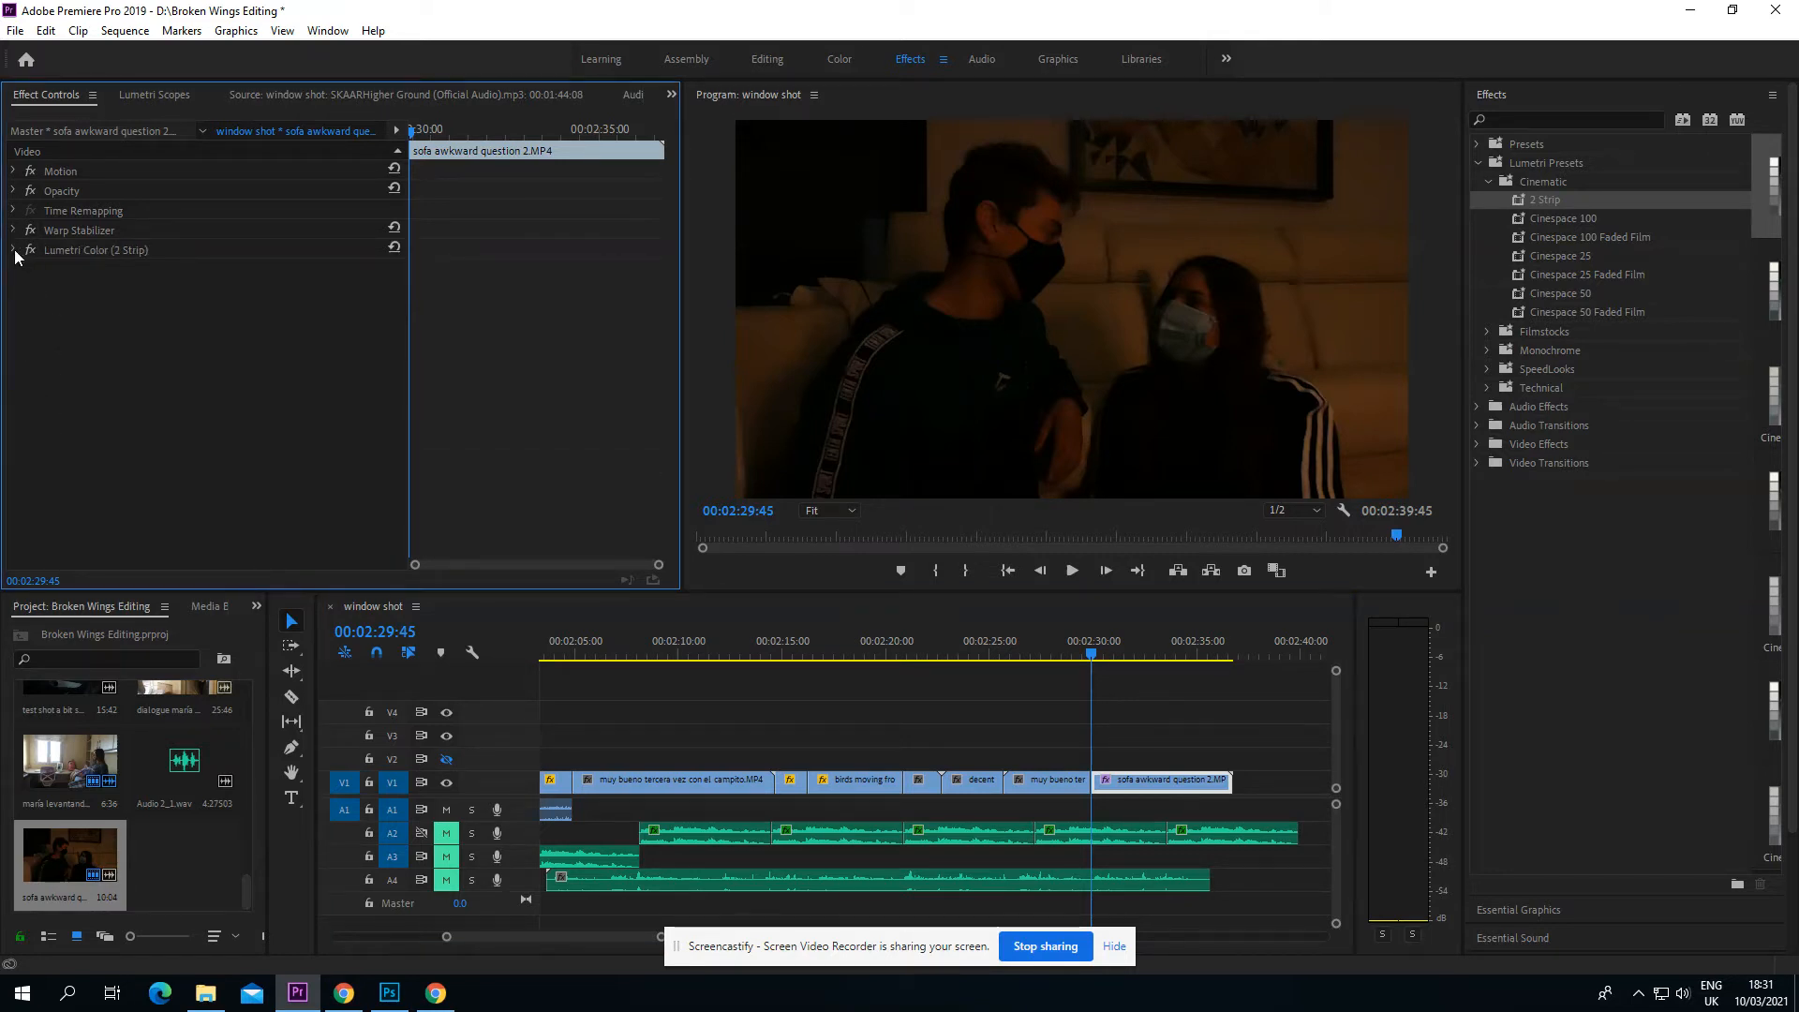
left_click(15, 251)
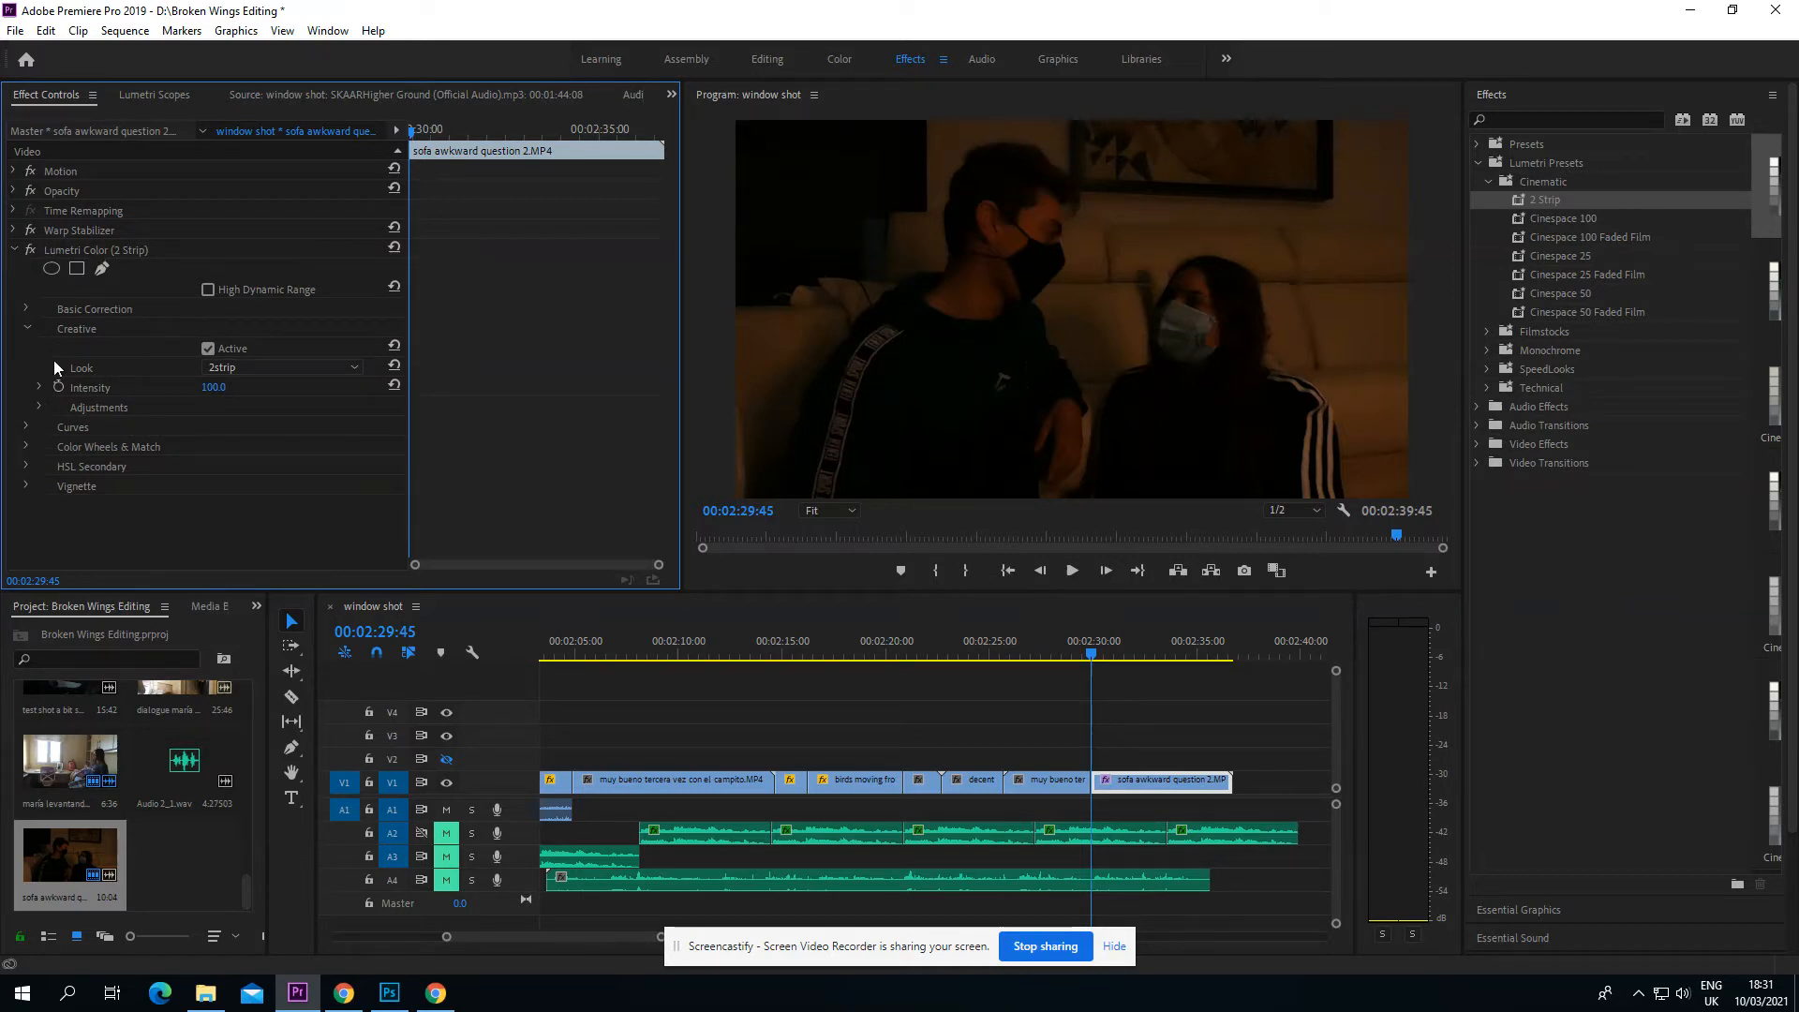
left_click(26, 309)
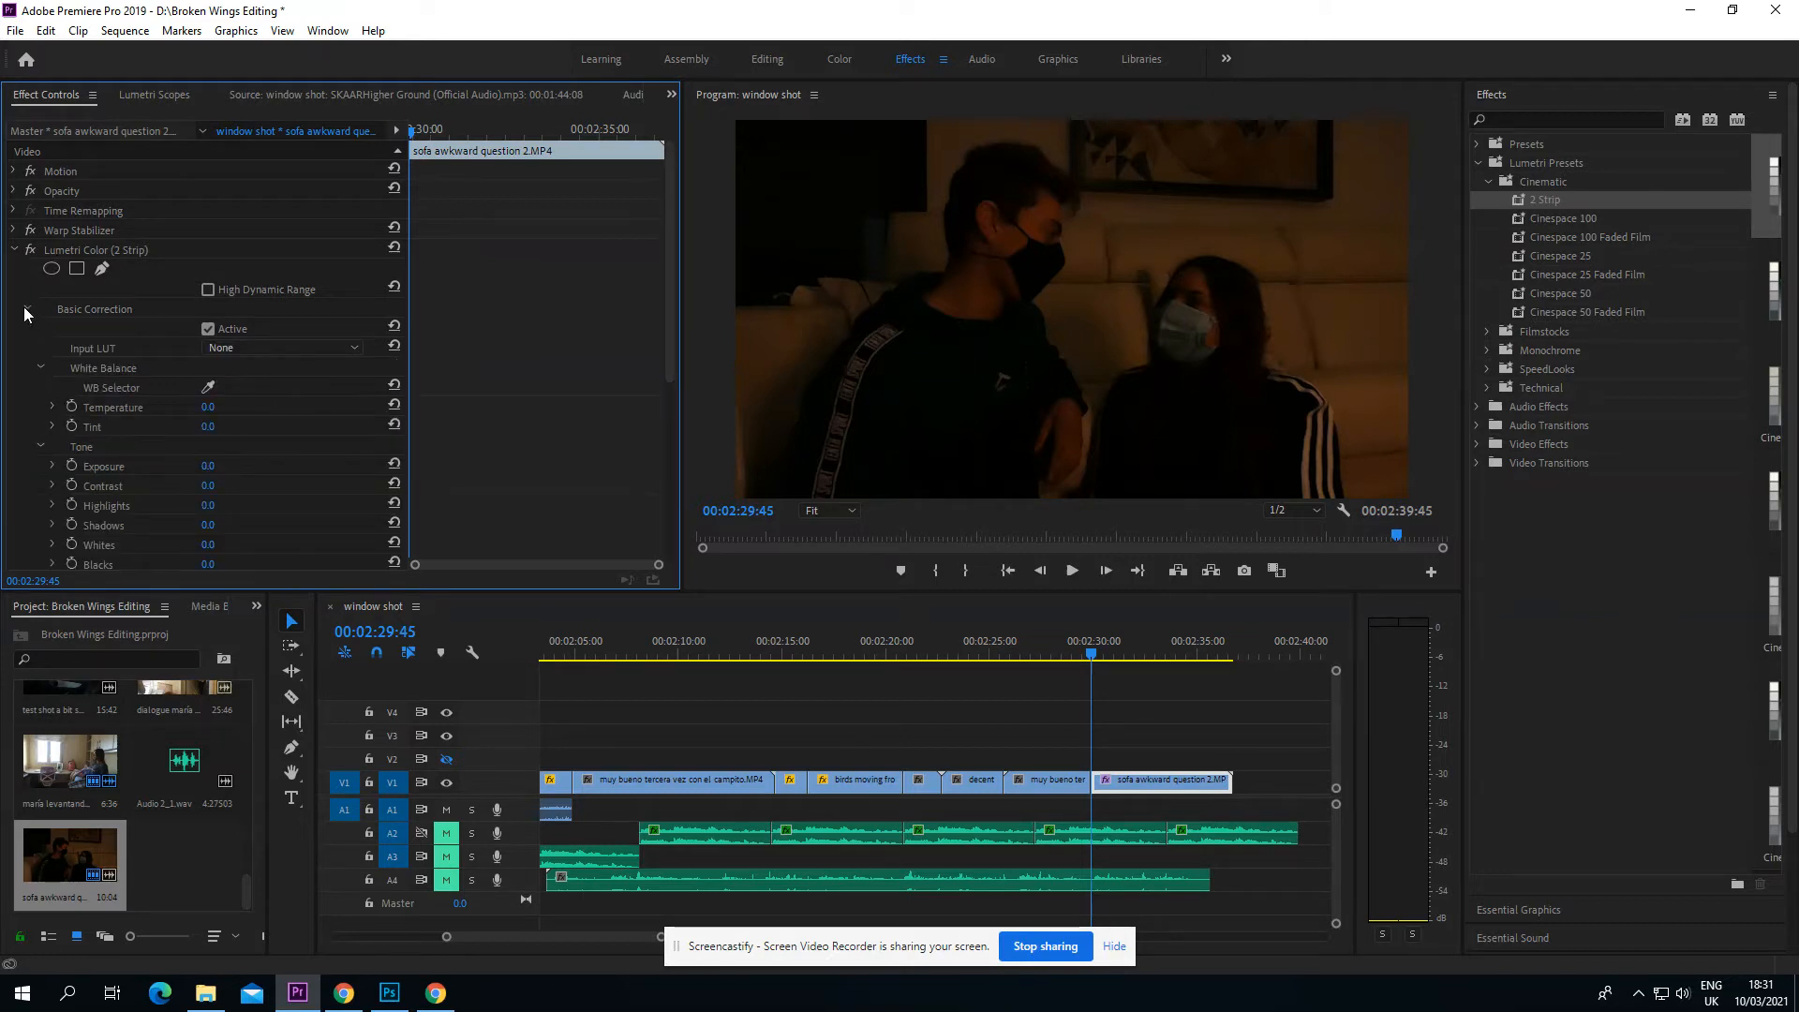
scroll(106, 452, "down", 2)
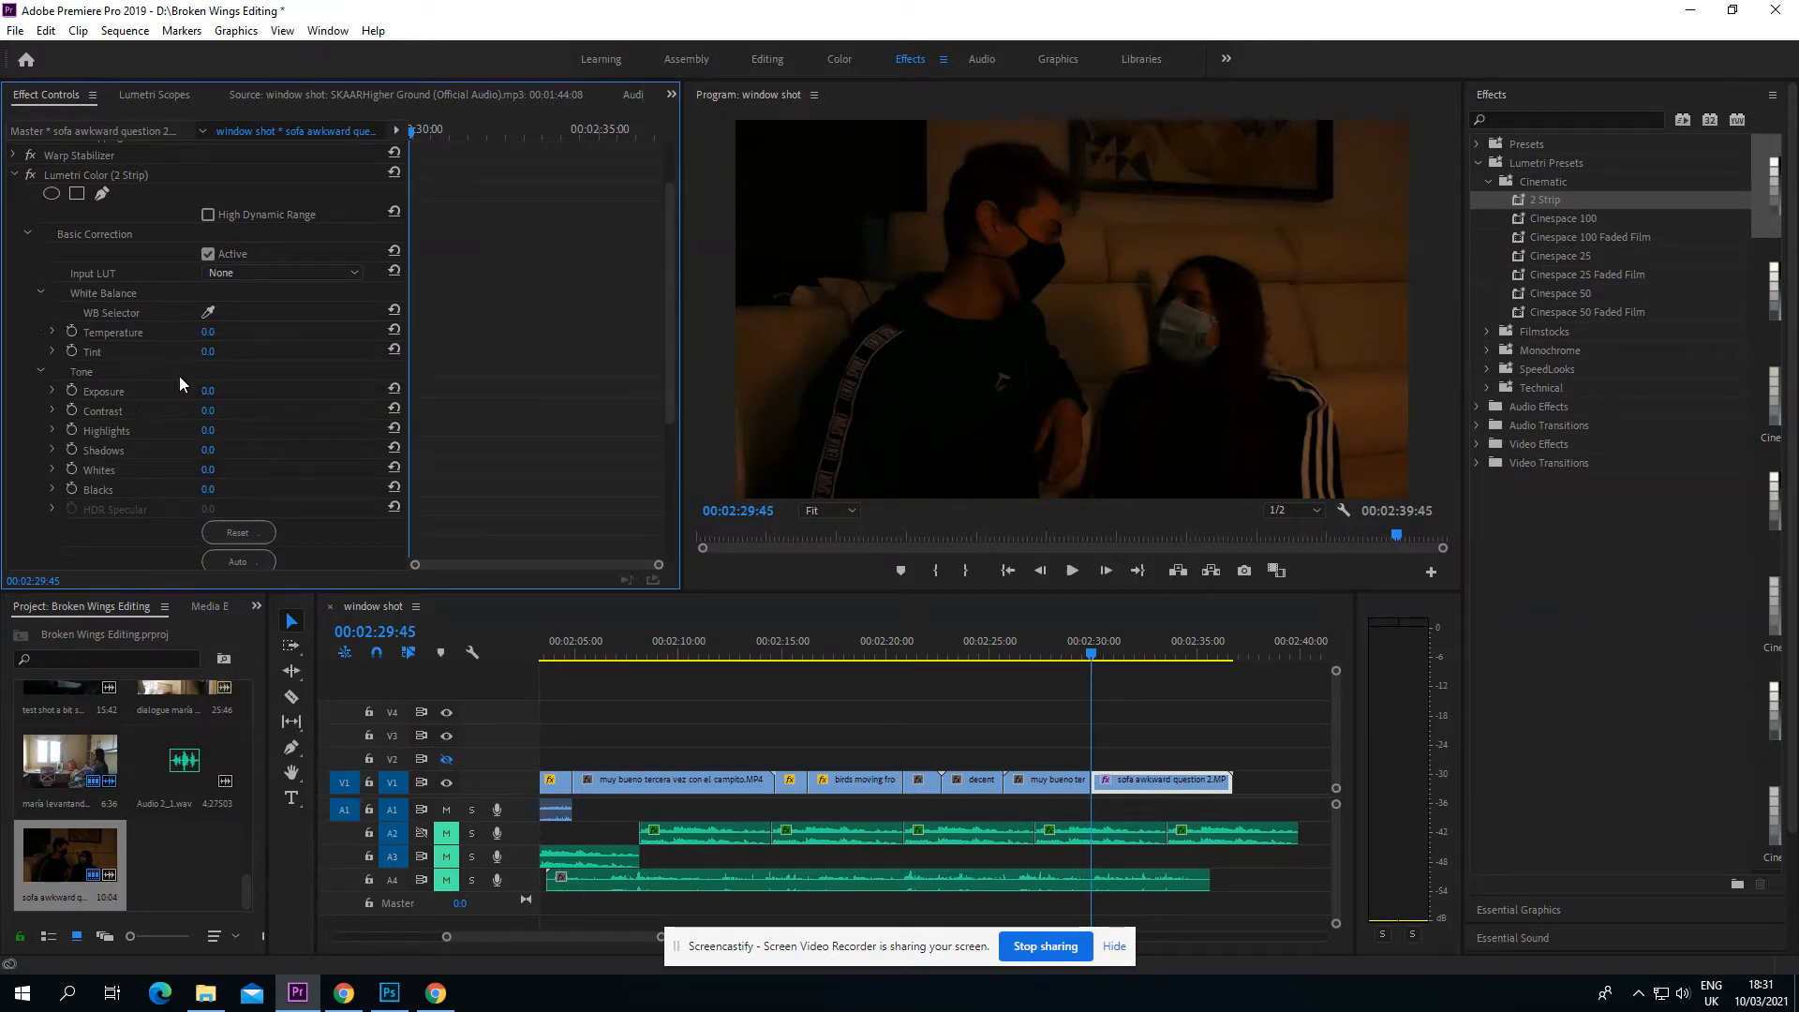
Step: Try an exposure of 5 in the sofa clip's Basic Correction settings
left_click(209, 391)
key("BackSpace")
type("5")
key("Return")
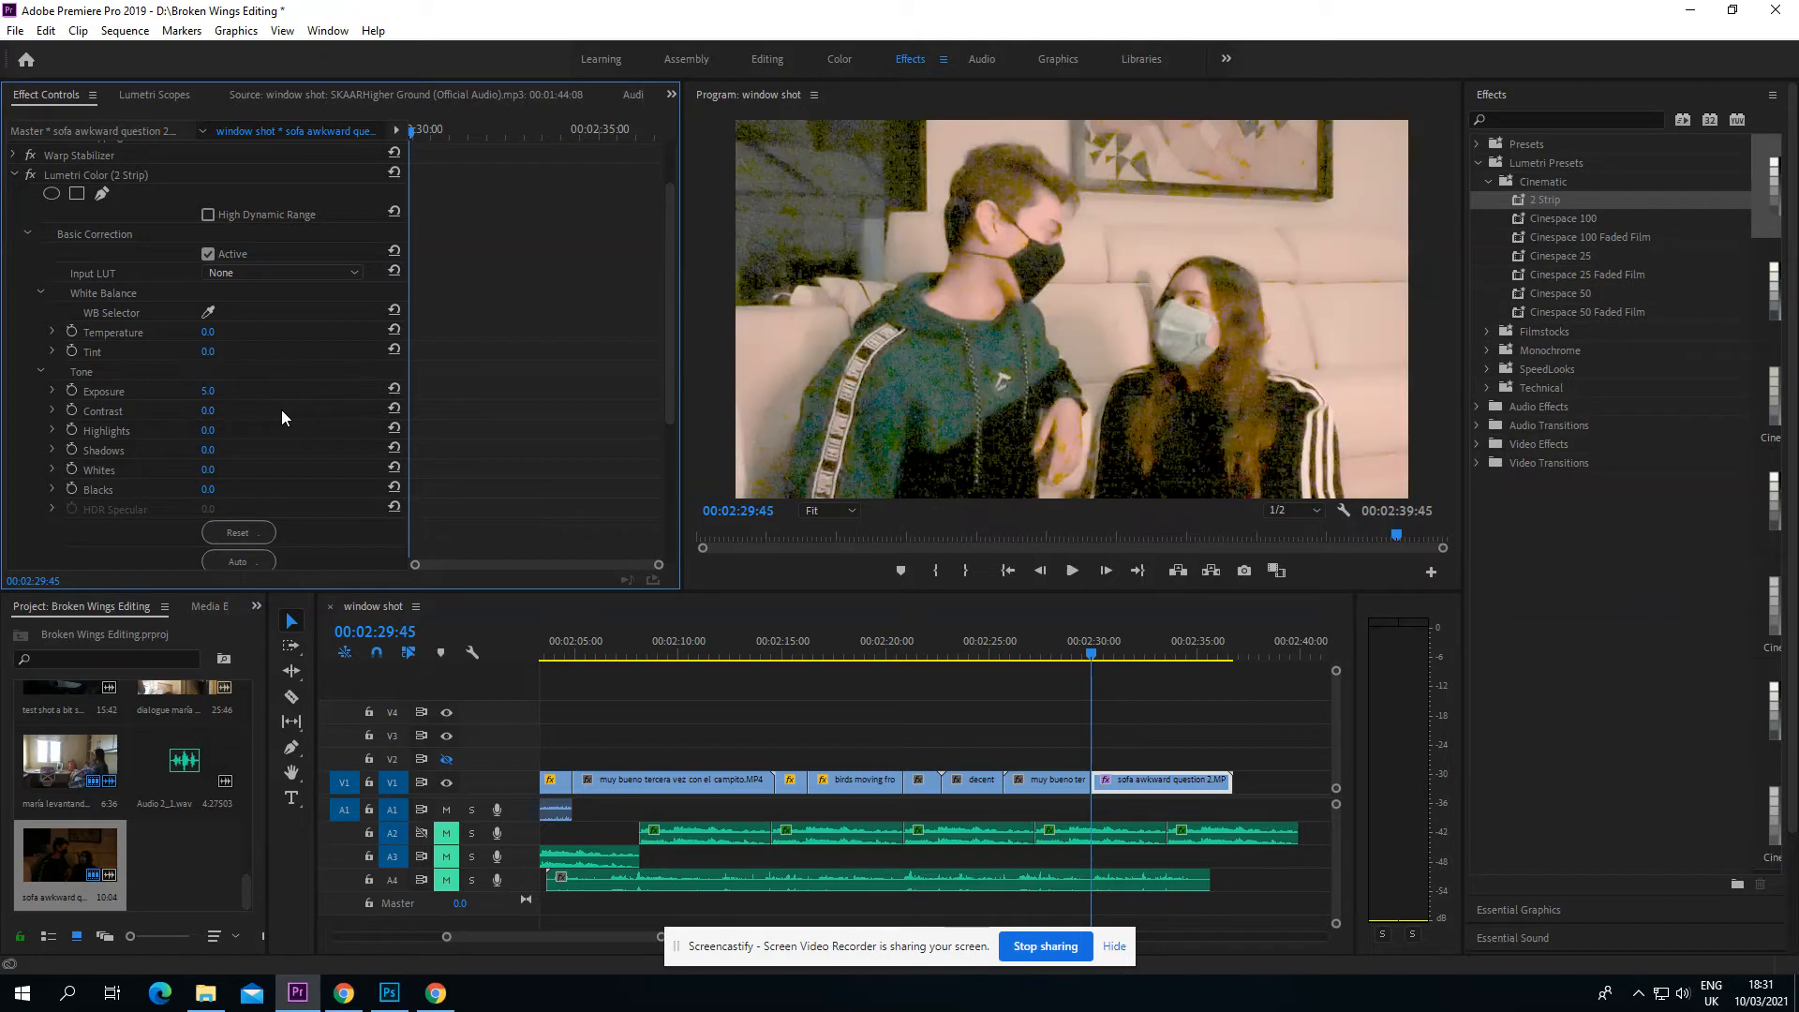
Step: Set the sofa clip's exposure to 1.5
left_click(229, 390)
type("1.5")
key("Return")
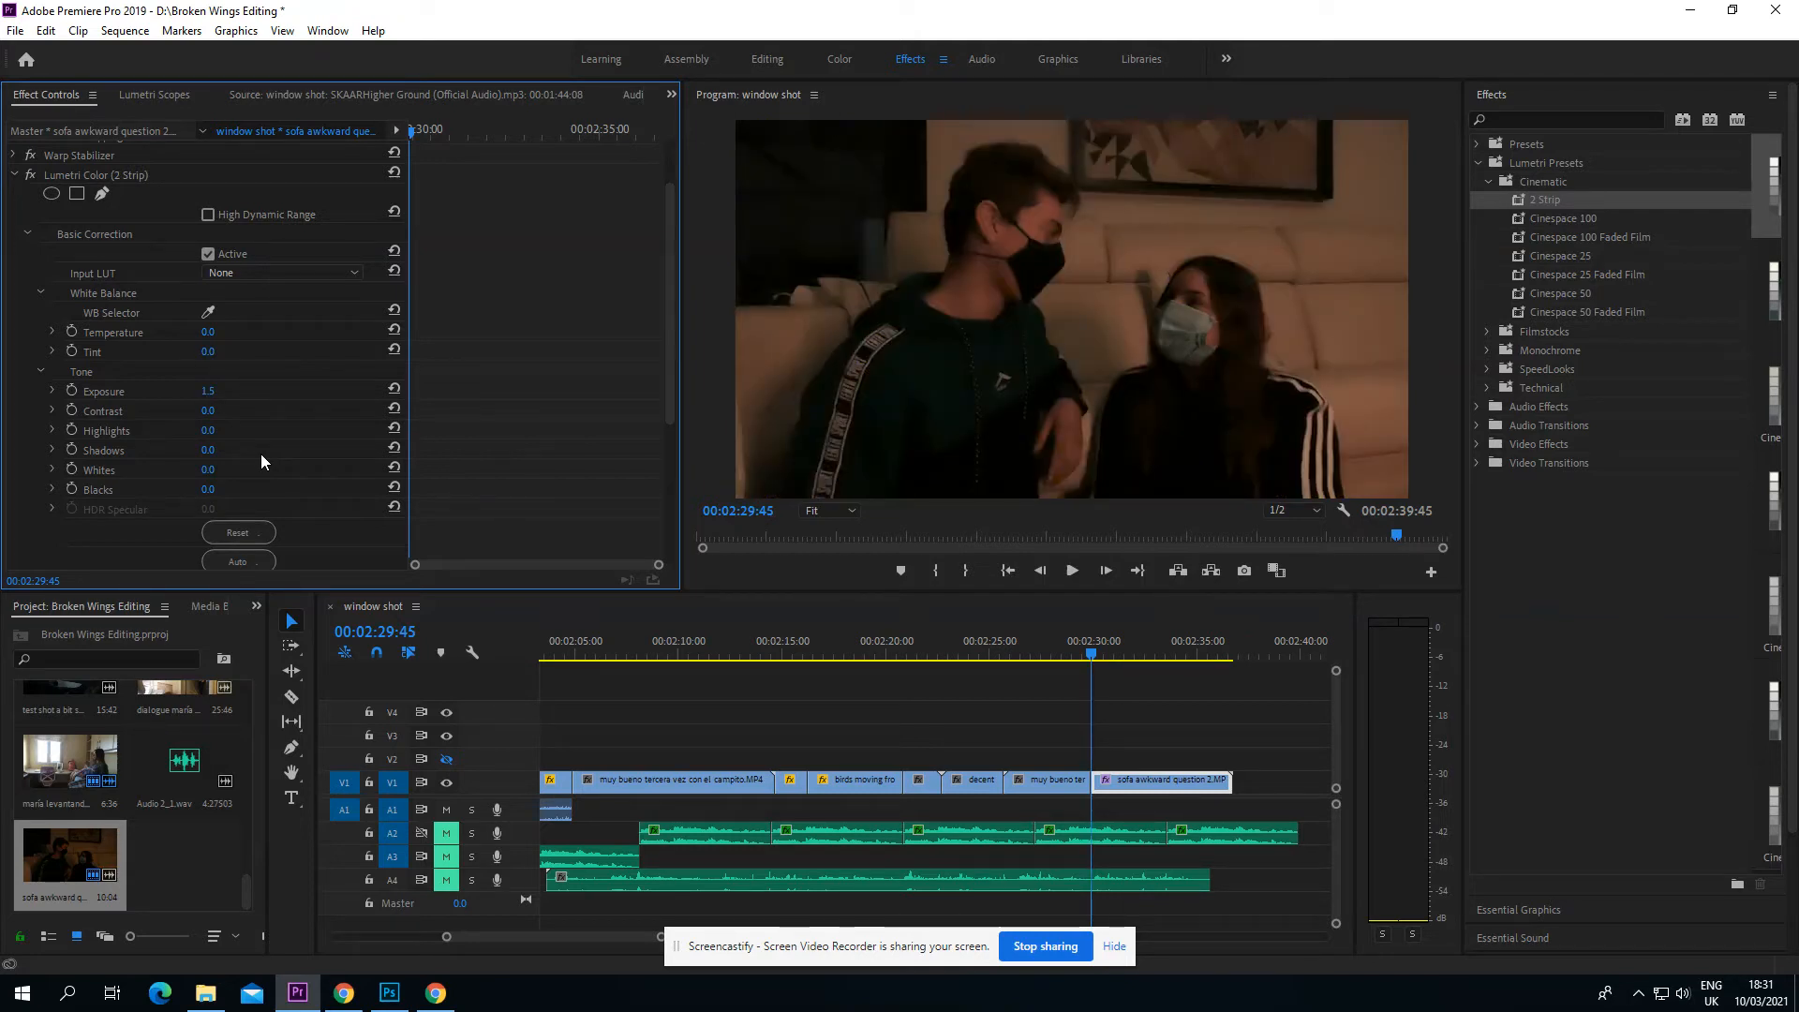
Step: Compare the sofa clip at exposure 0 by resetting the value, and restore it to 1.5
left_click(213, 391)
type("0")
key("Return")
left_click(214, 391)
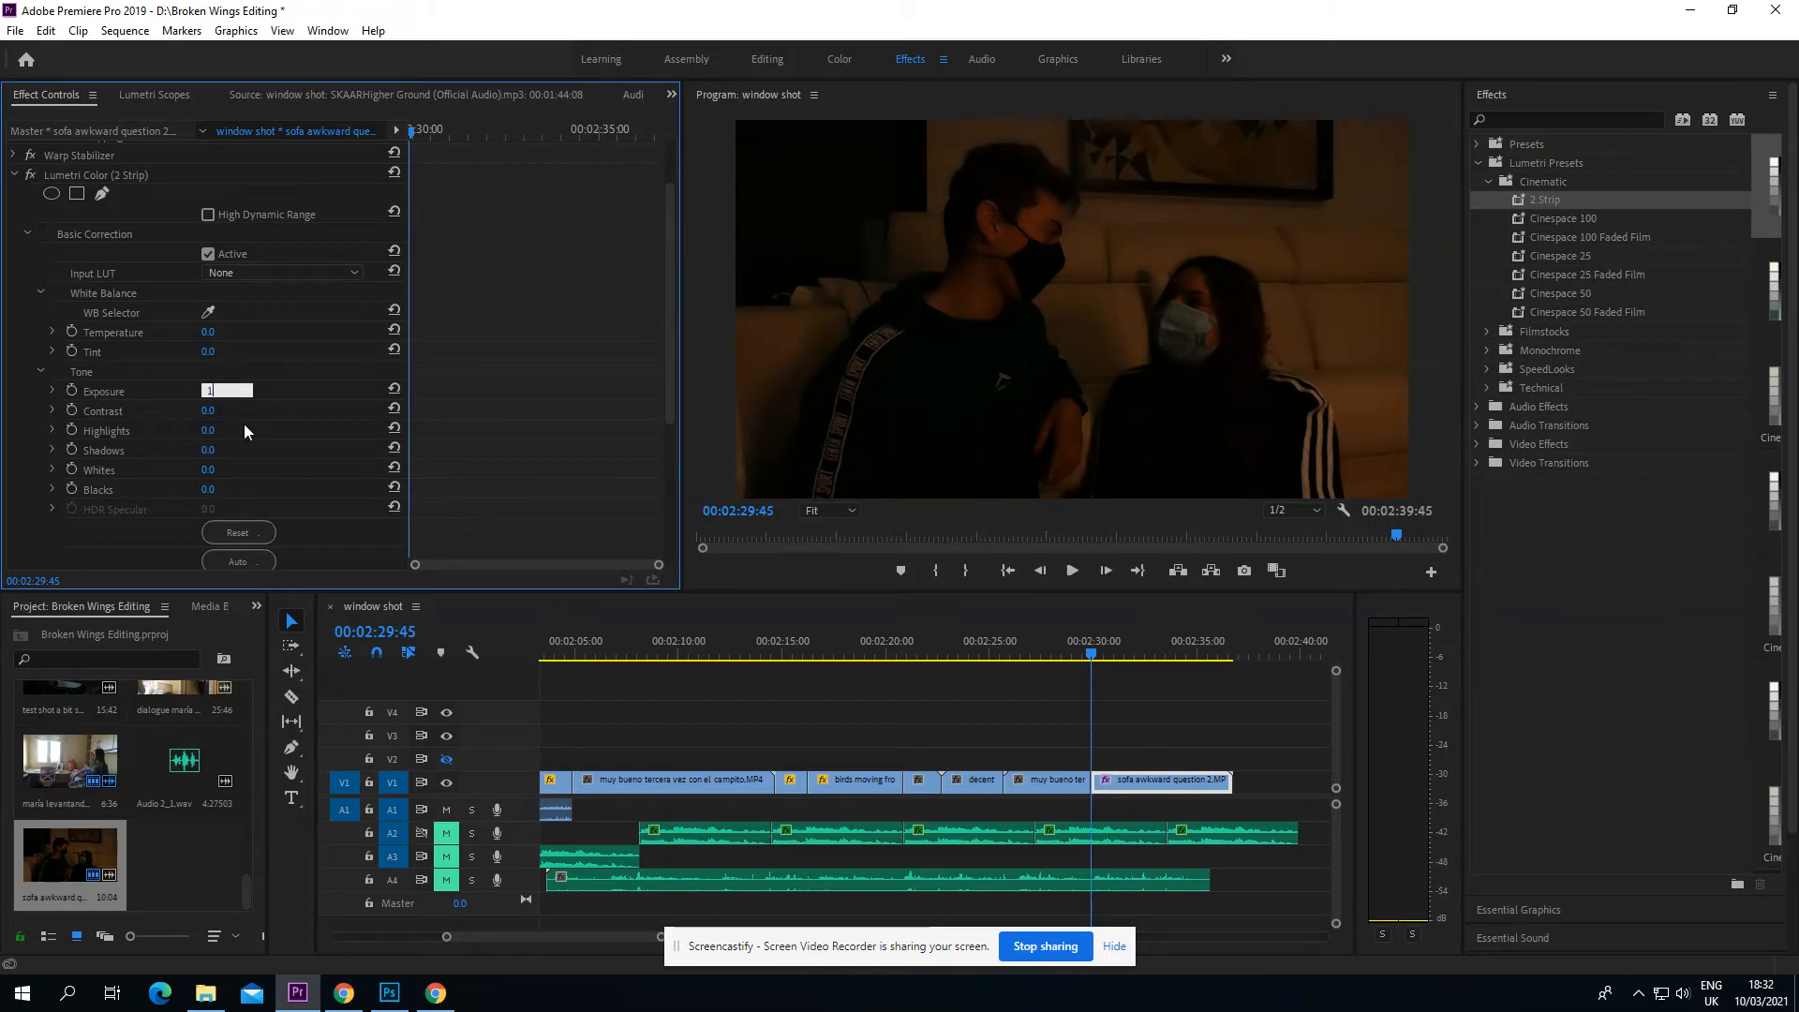
type("1.5")
key("Return")
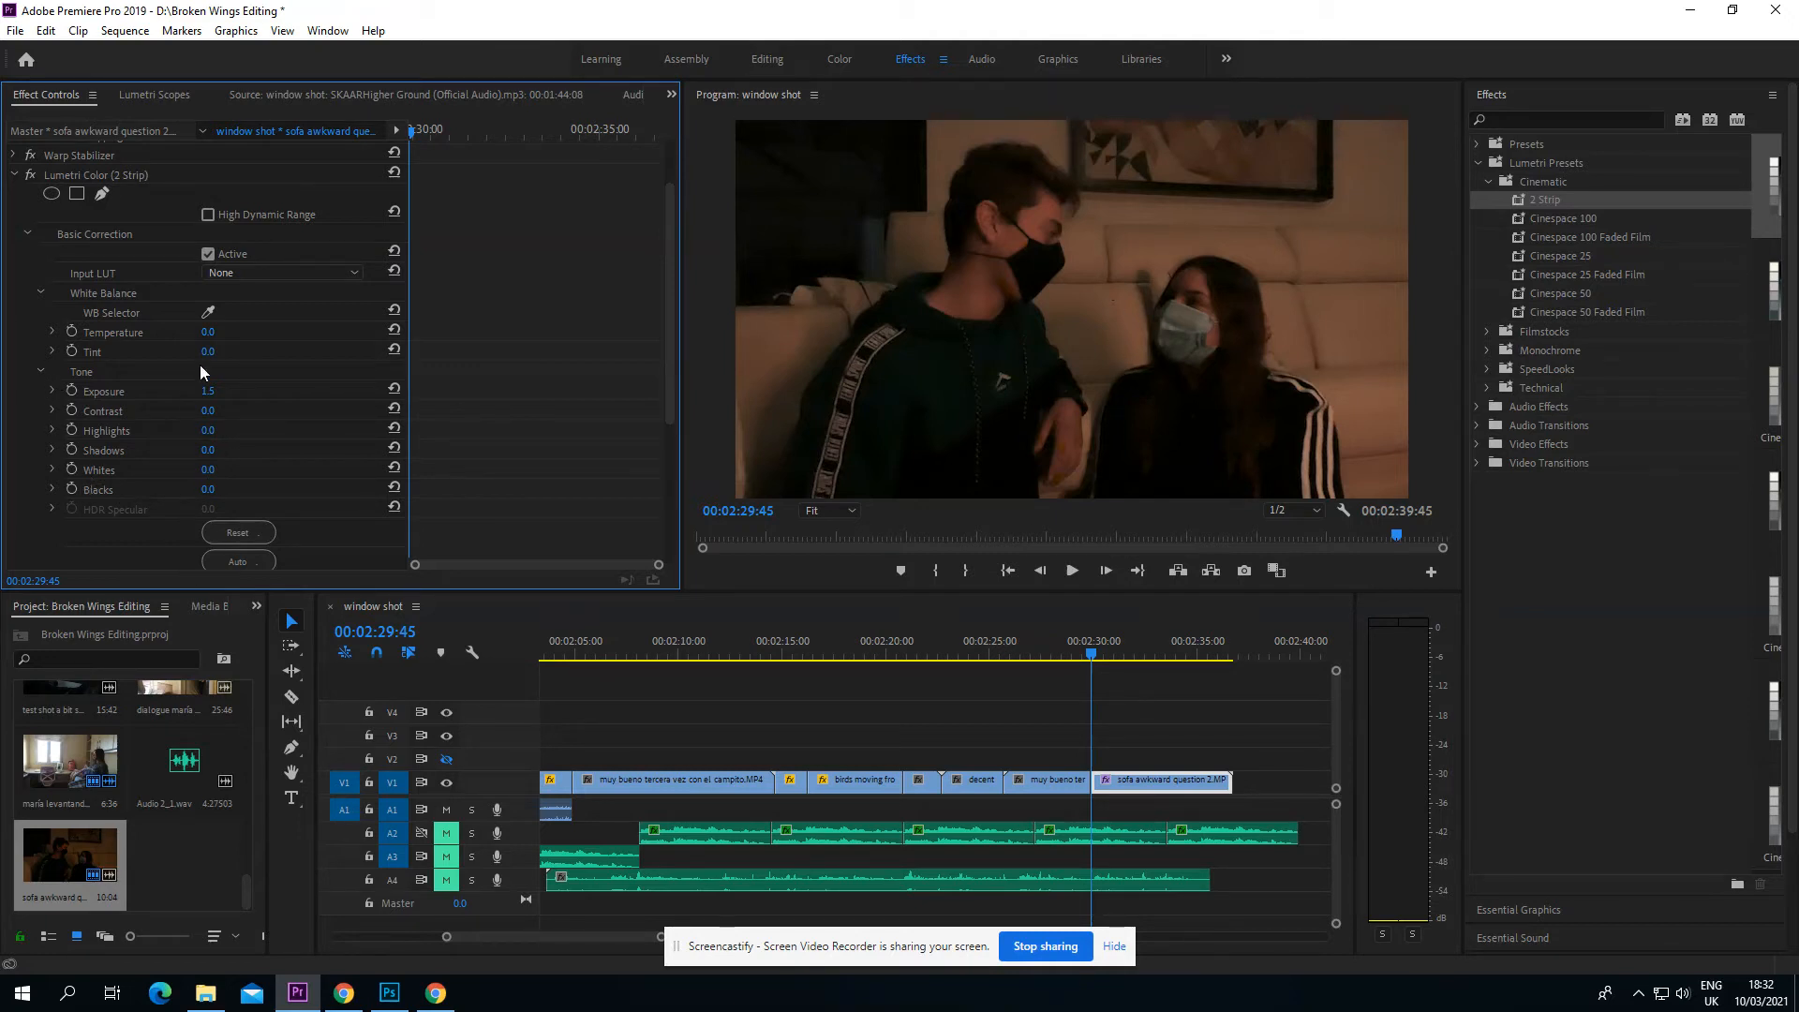
Step: Fine-tune the sofa clip's exposure to 1.6
left_click(209, 391)
key("BackSpace")
type("6")
key("Return")
Step: Try a saturation of 110 on the sofa clip and raise it to 125
scroll(139, 370, "down", 4)
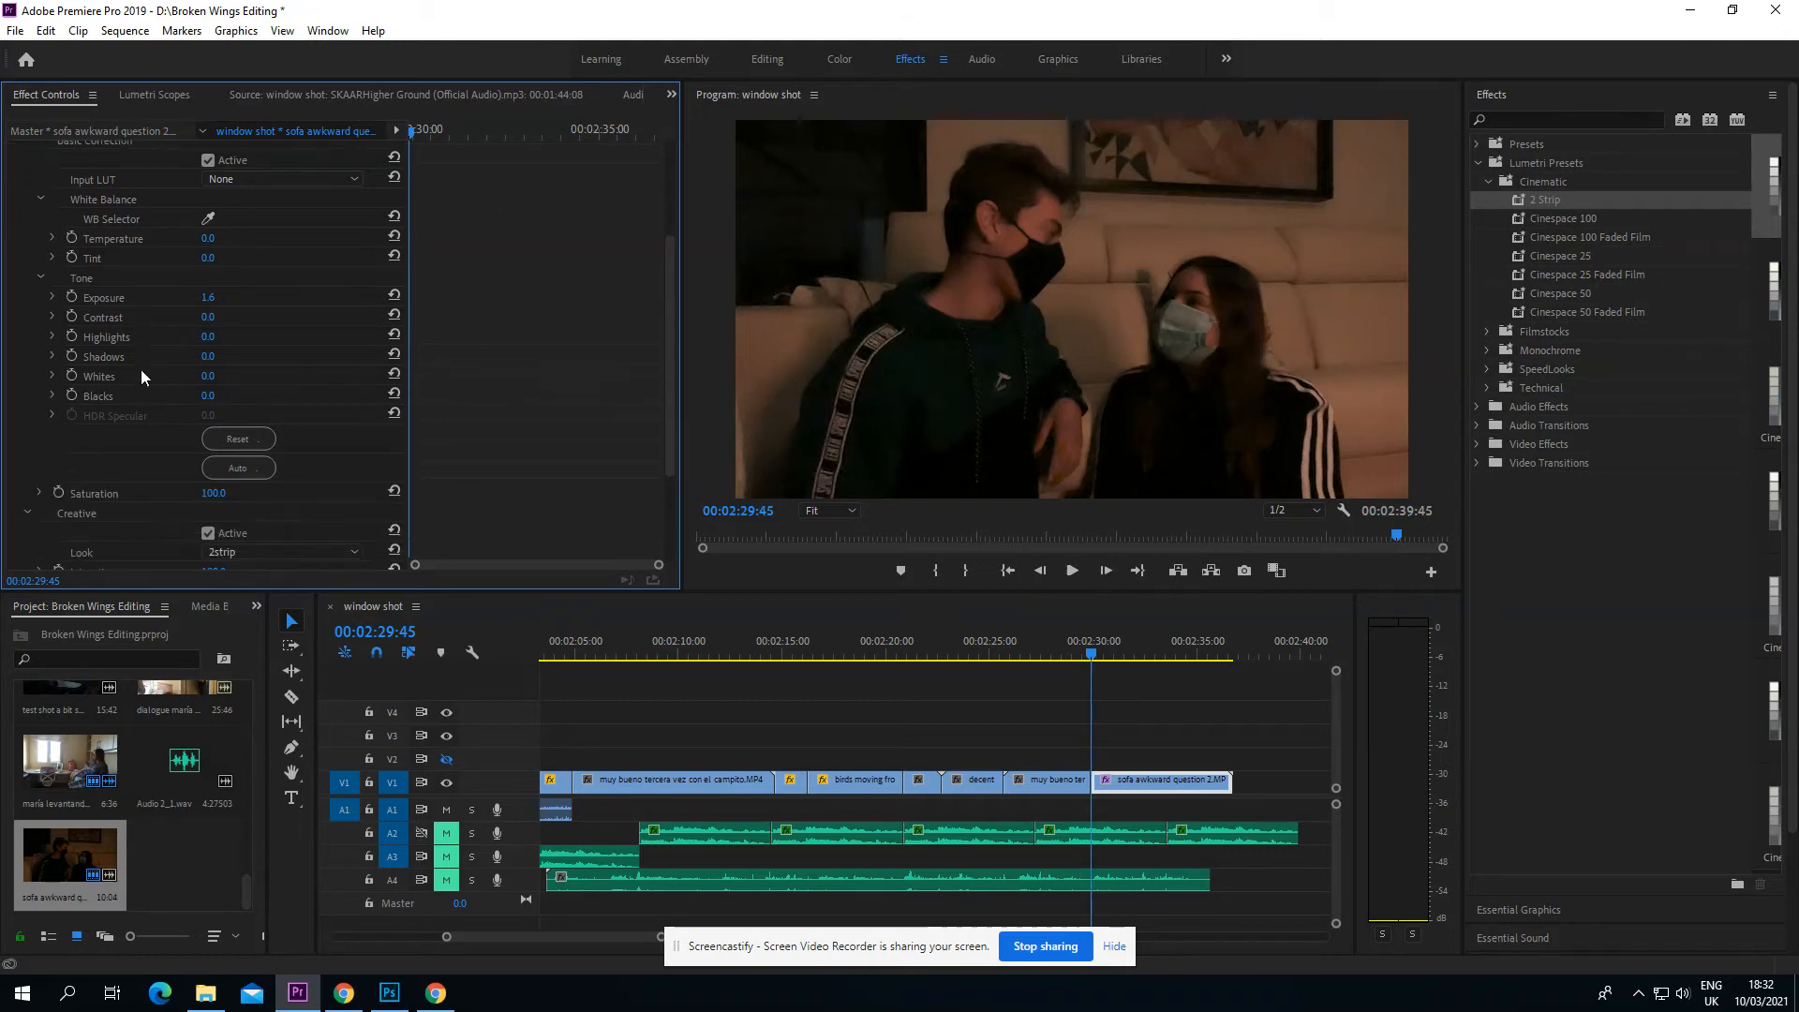
scroll(141, 374, "down", 2)
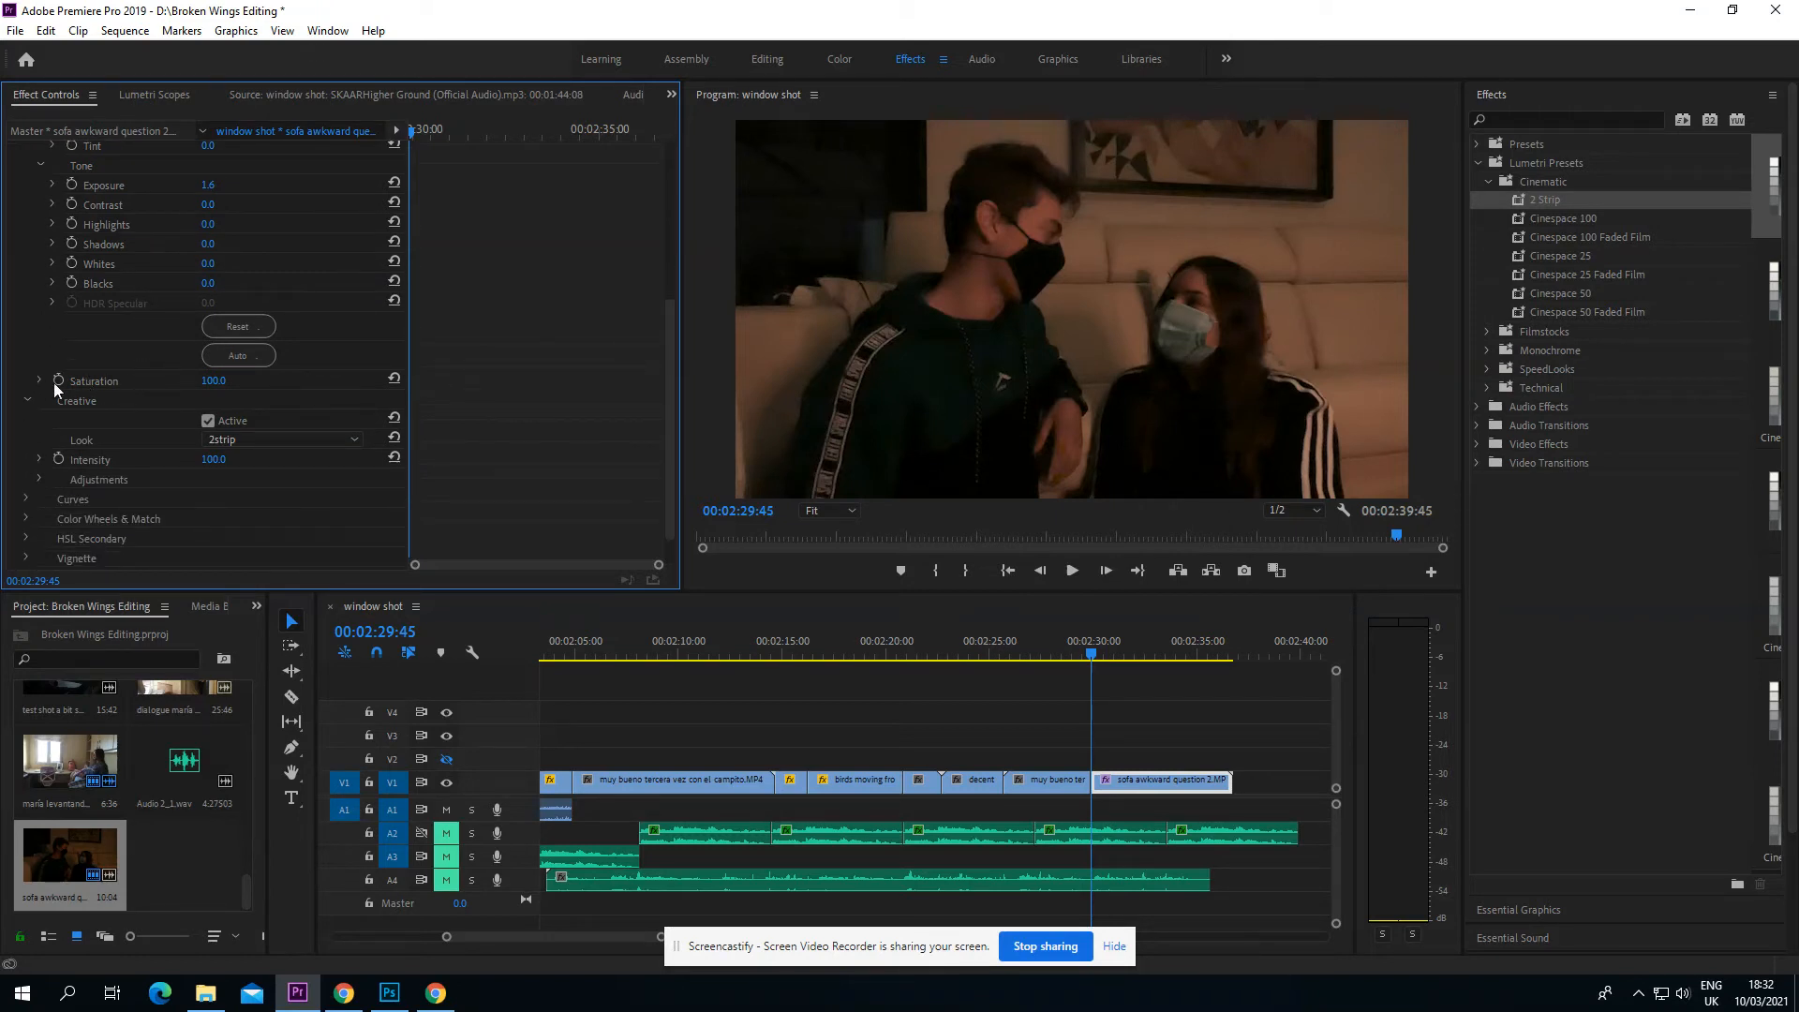
left_click(213, 379)
type("110")
key("Return")
left_click(223, 380)
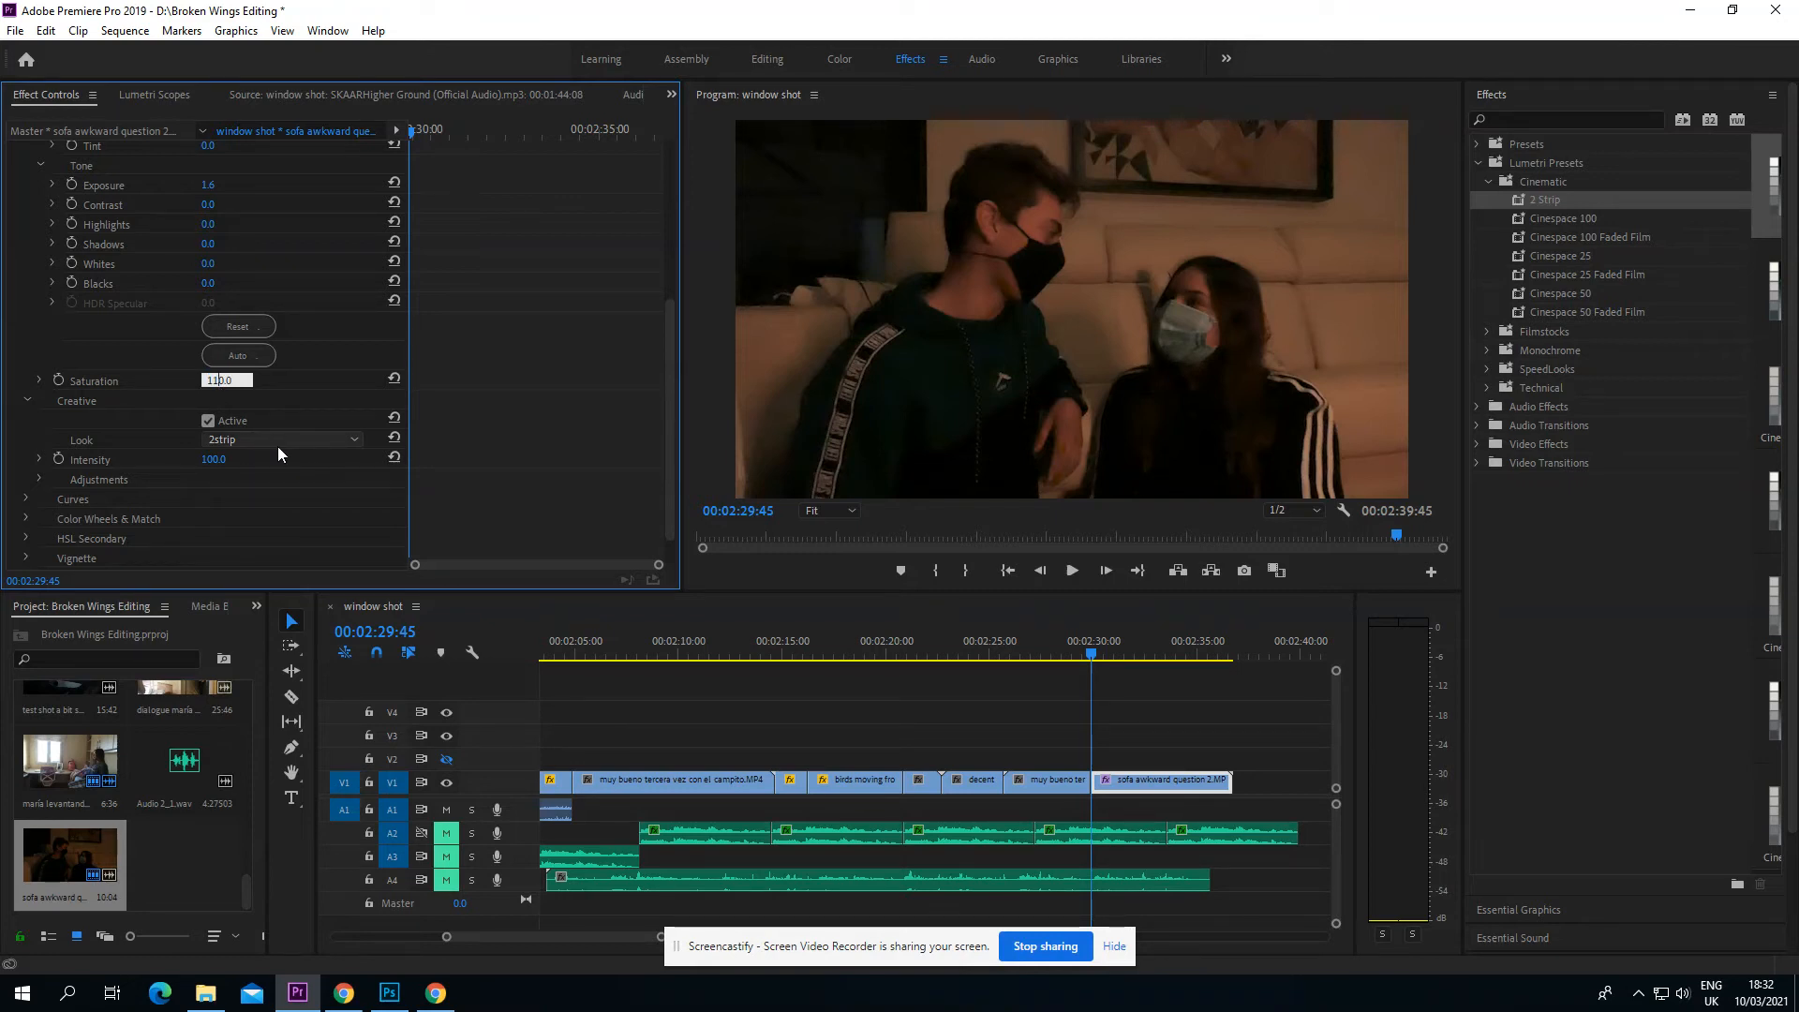
key("BackSpace")
type("2")
key("Return")
key("BackSpace")
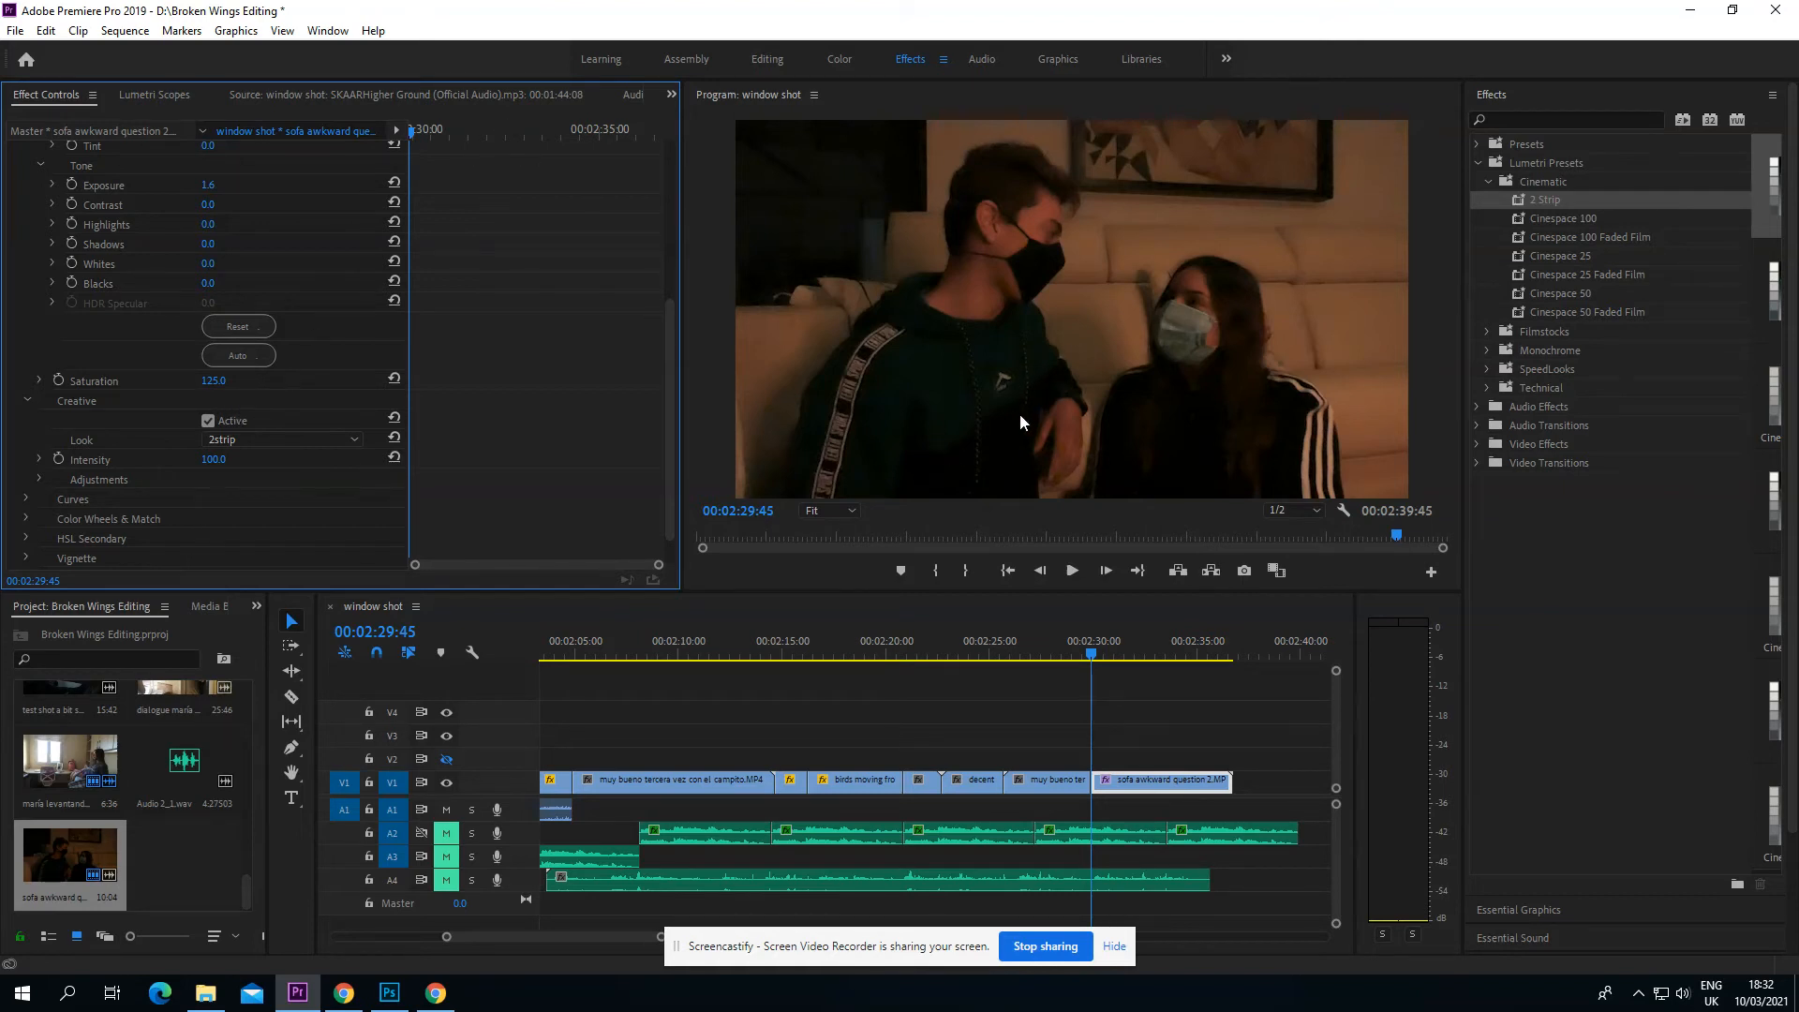
Step: Set the sofa clip's saturation to 122
left_click(216, 381)
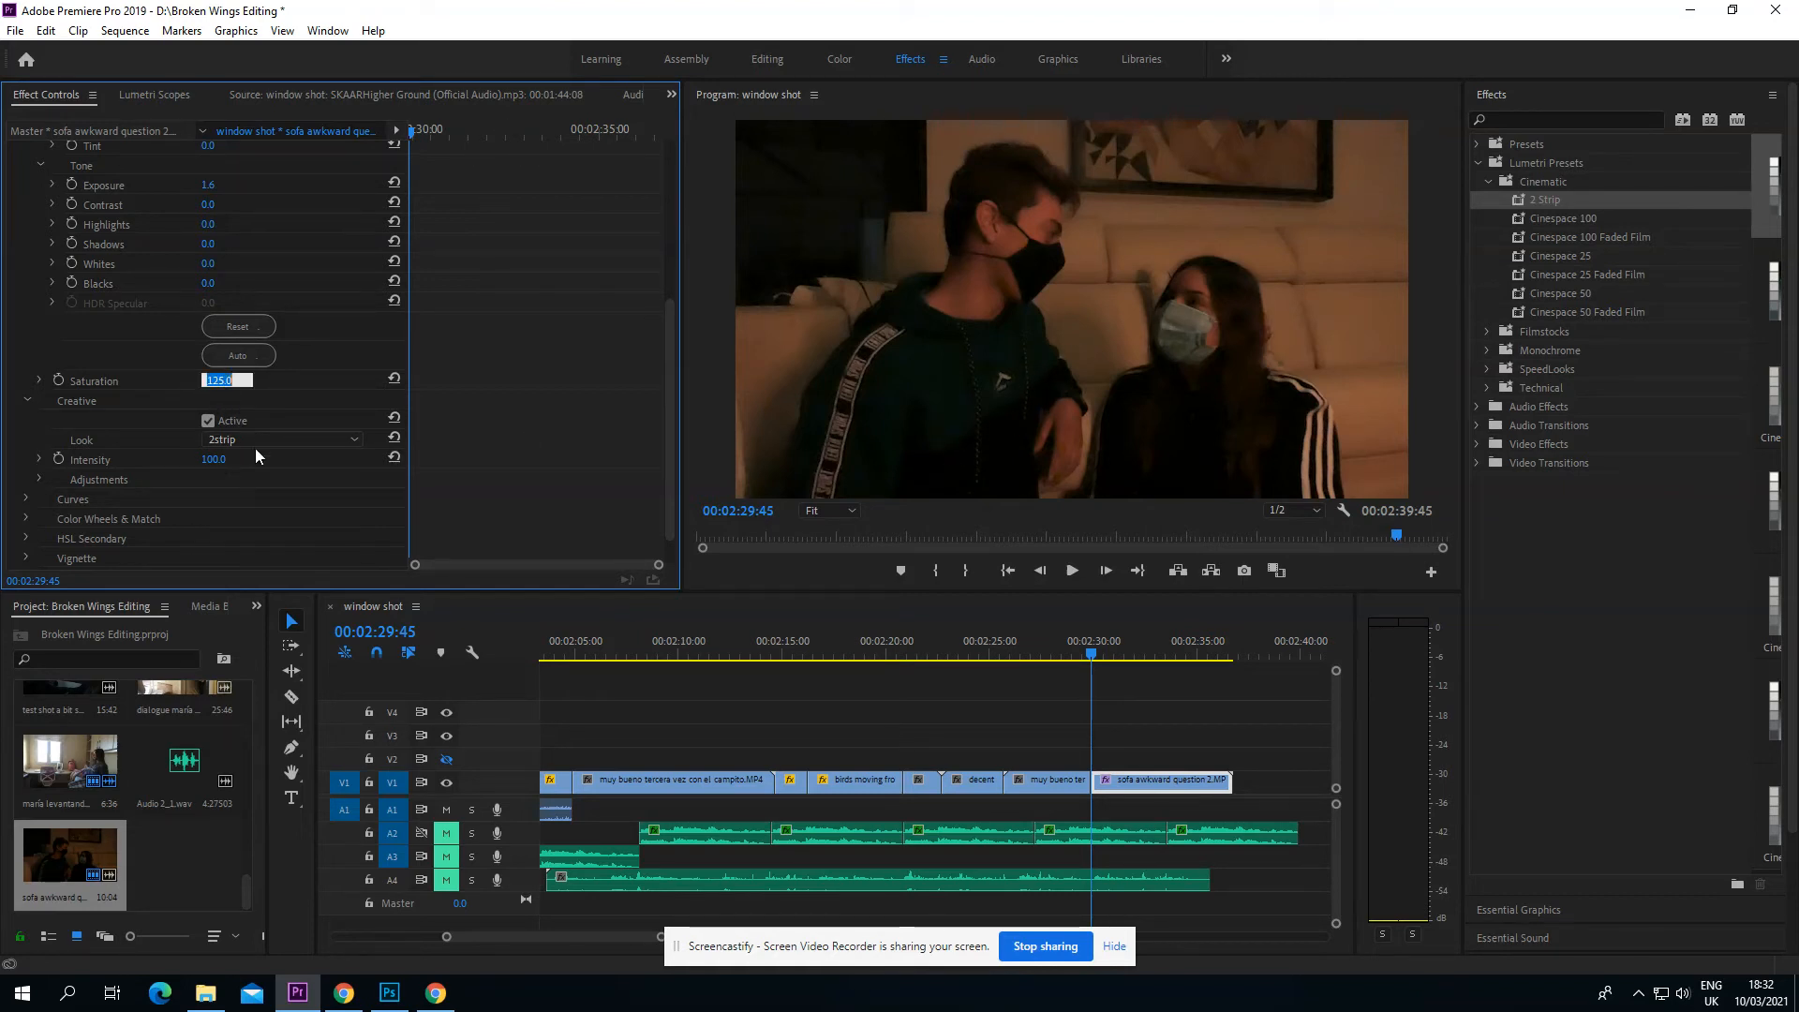
type("122")
key("Return")
Step: Play the color-corrected sofa clip twice to check the new exposure and saturation
scroll(193, 473, "up", 4)
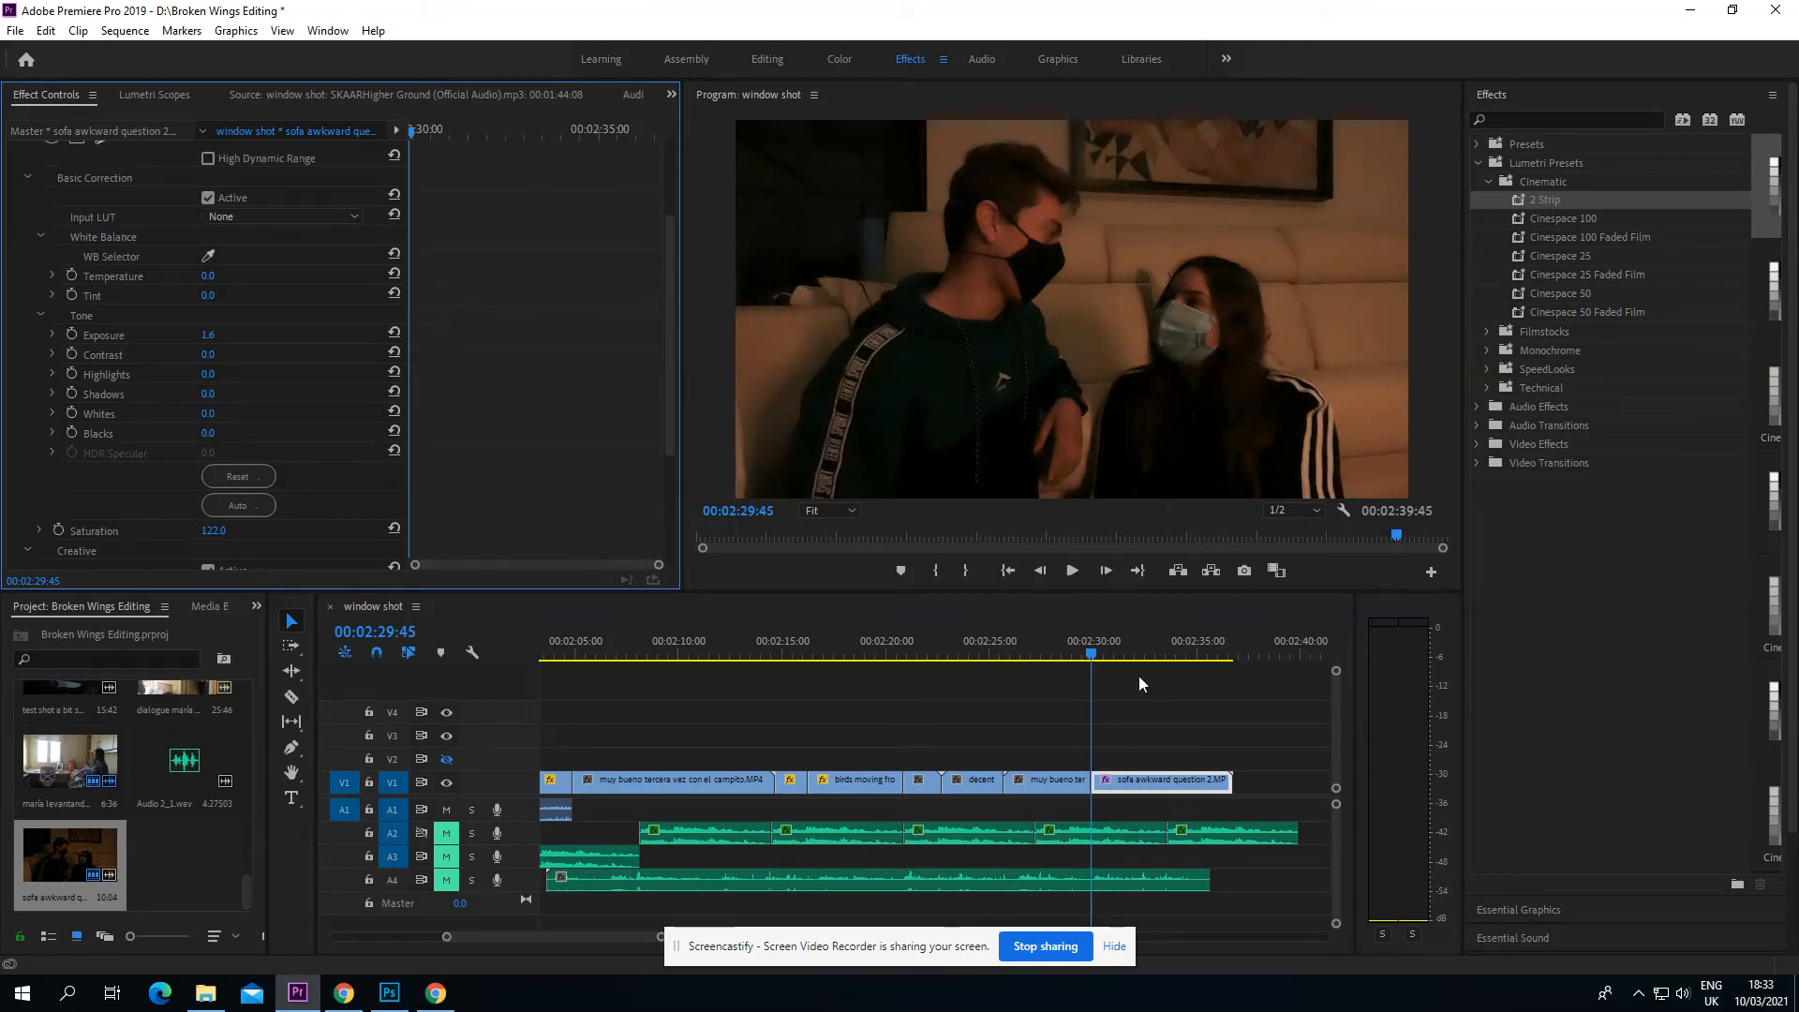
left_click(1087, 656)
key("space")
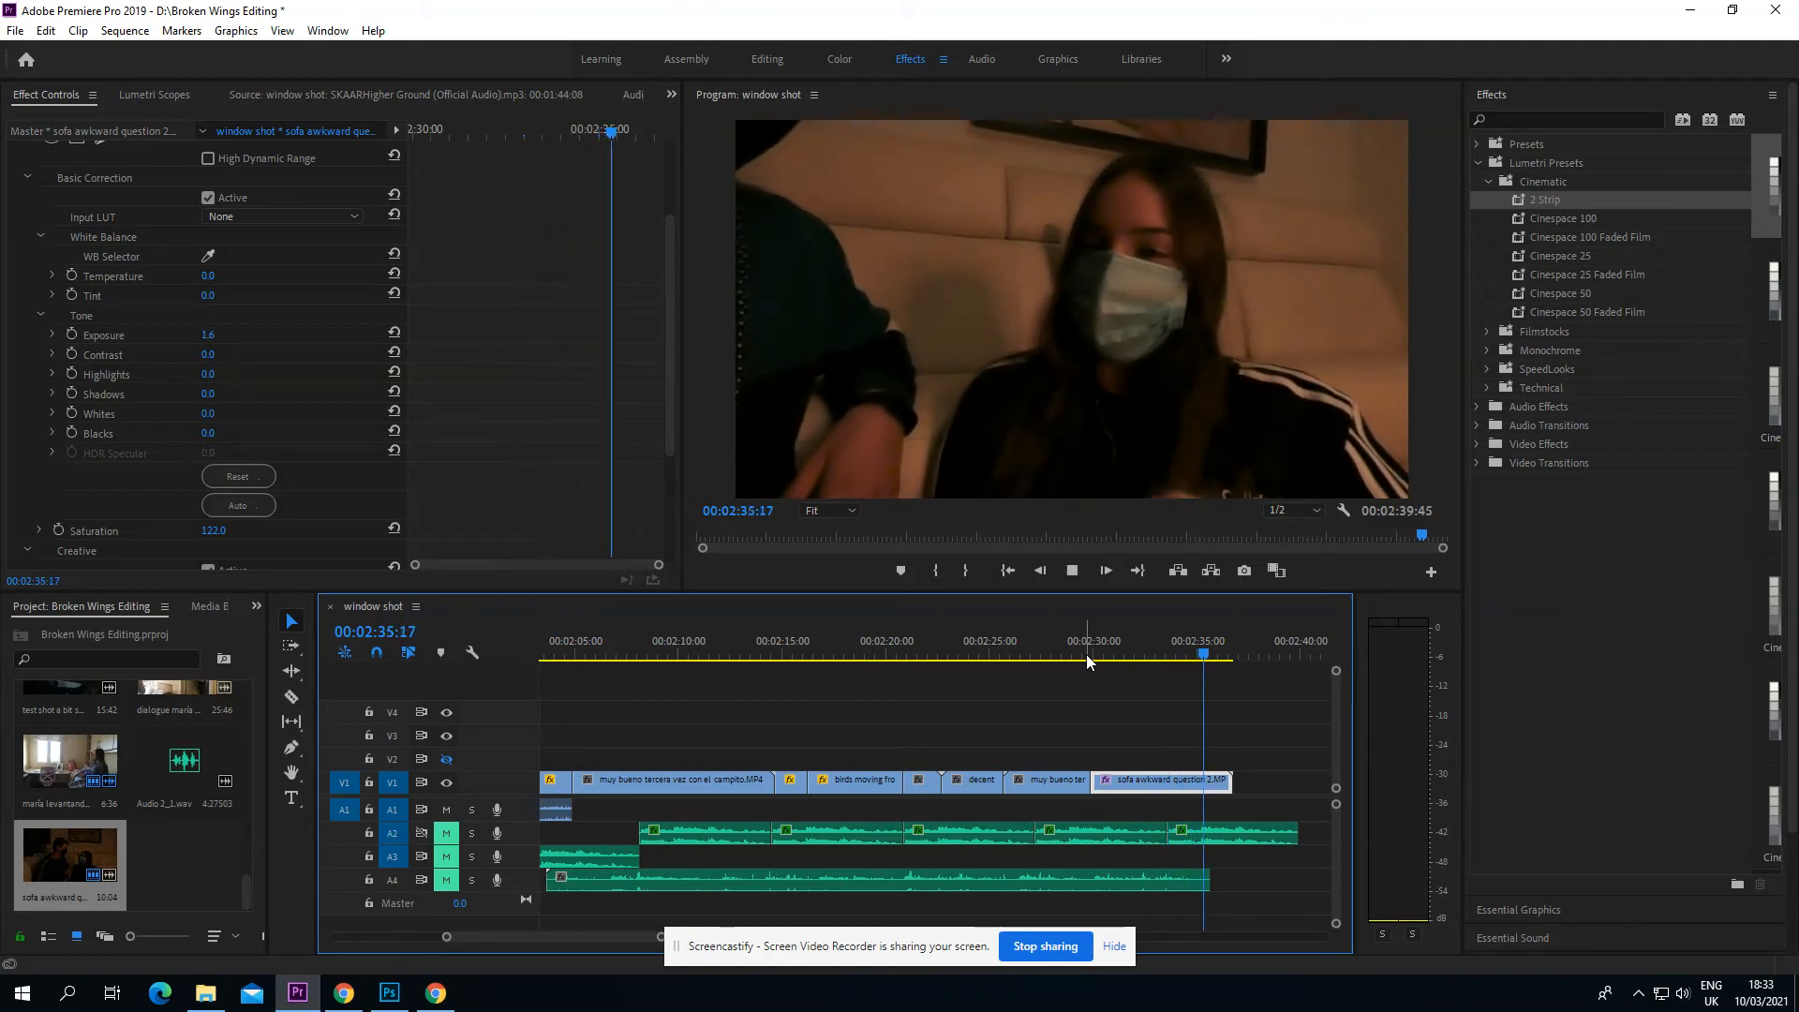
left_click(1079, 567)
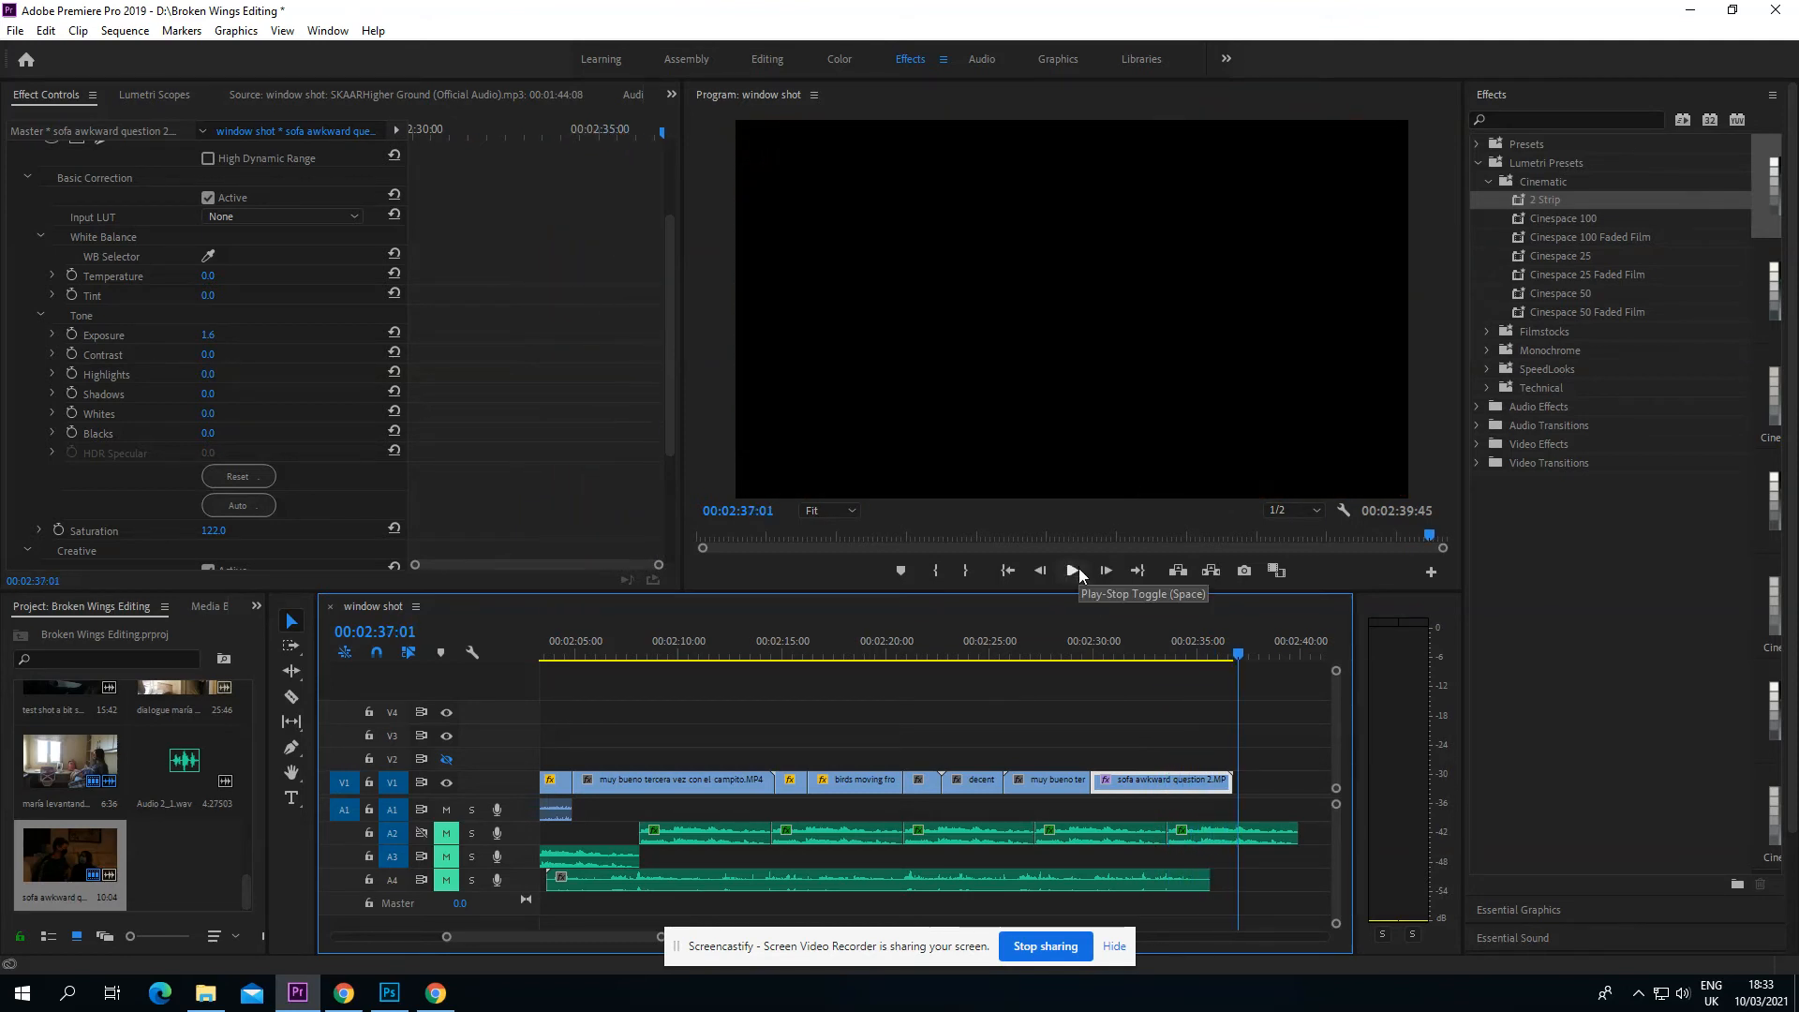
left_click_drag(1233, 656, 1126, 671)
key("space")
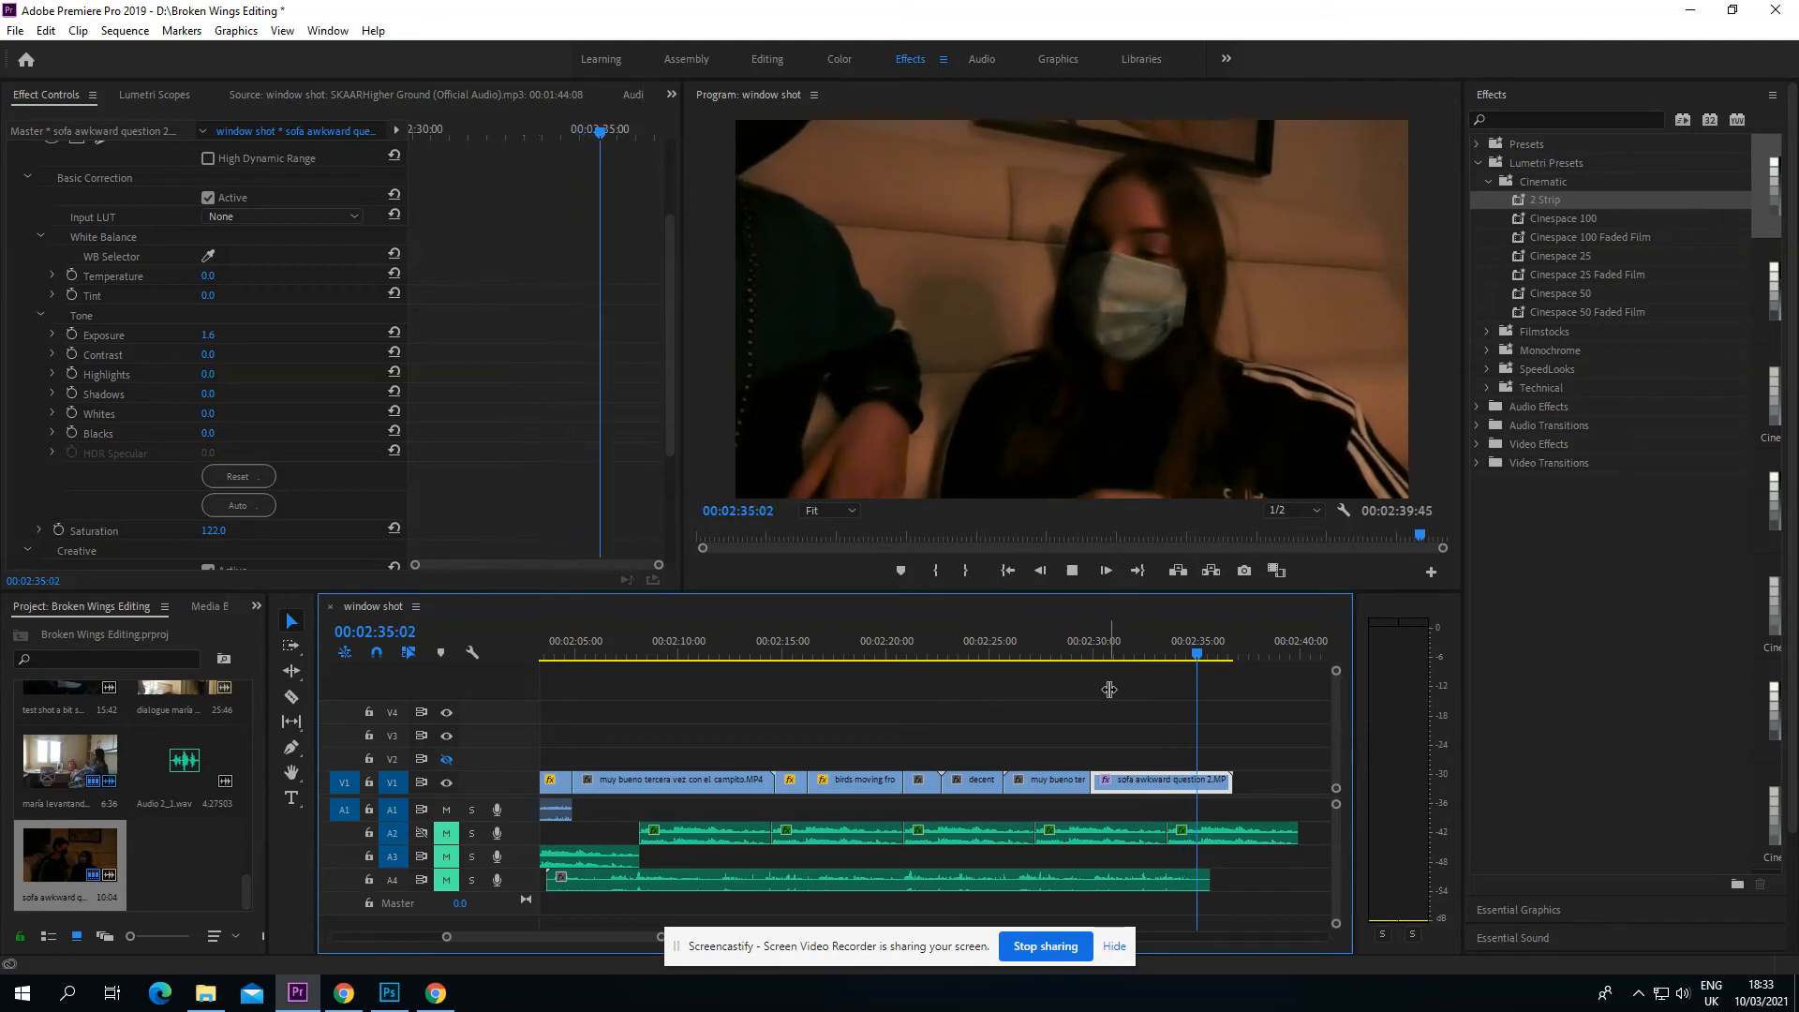
key("space")
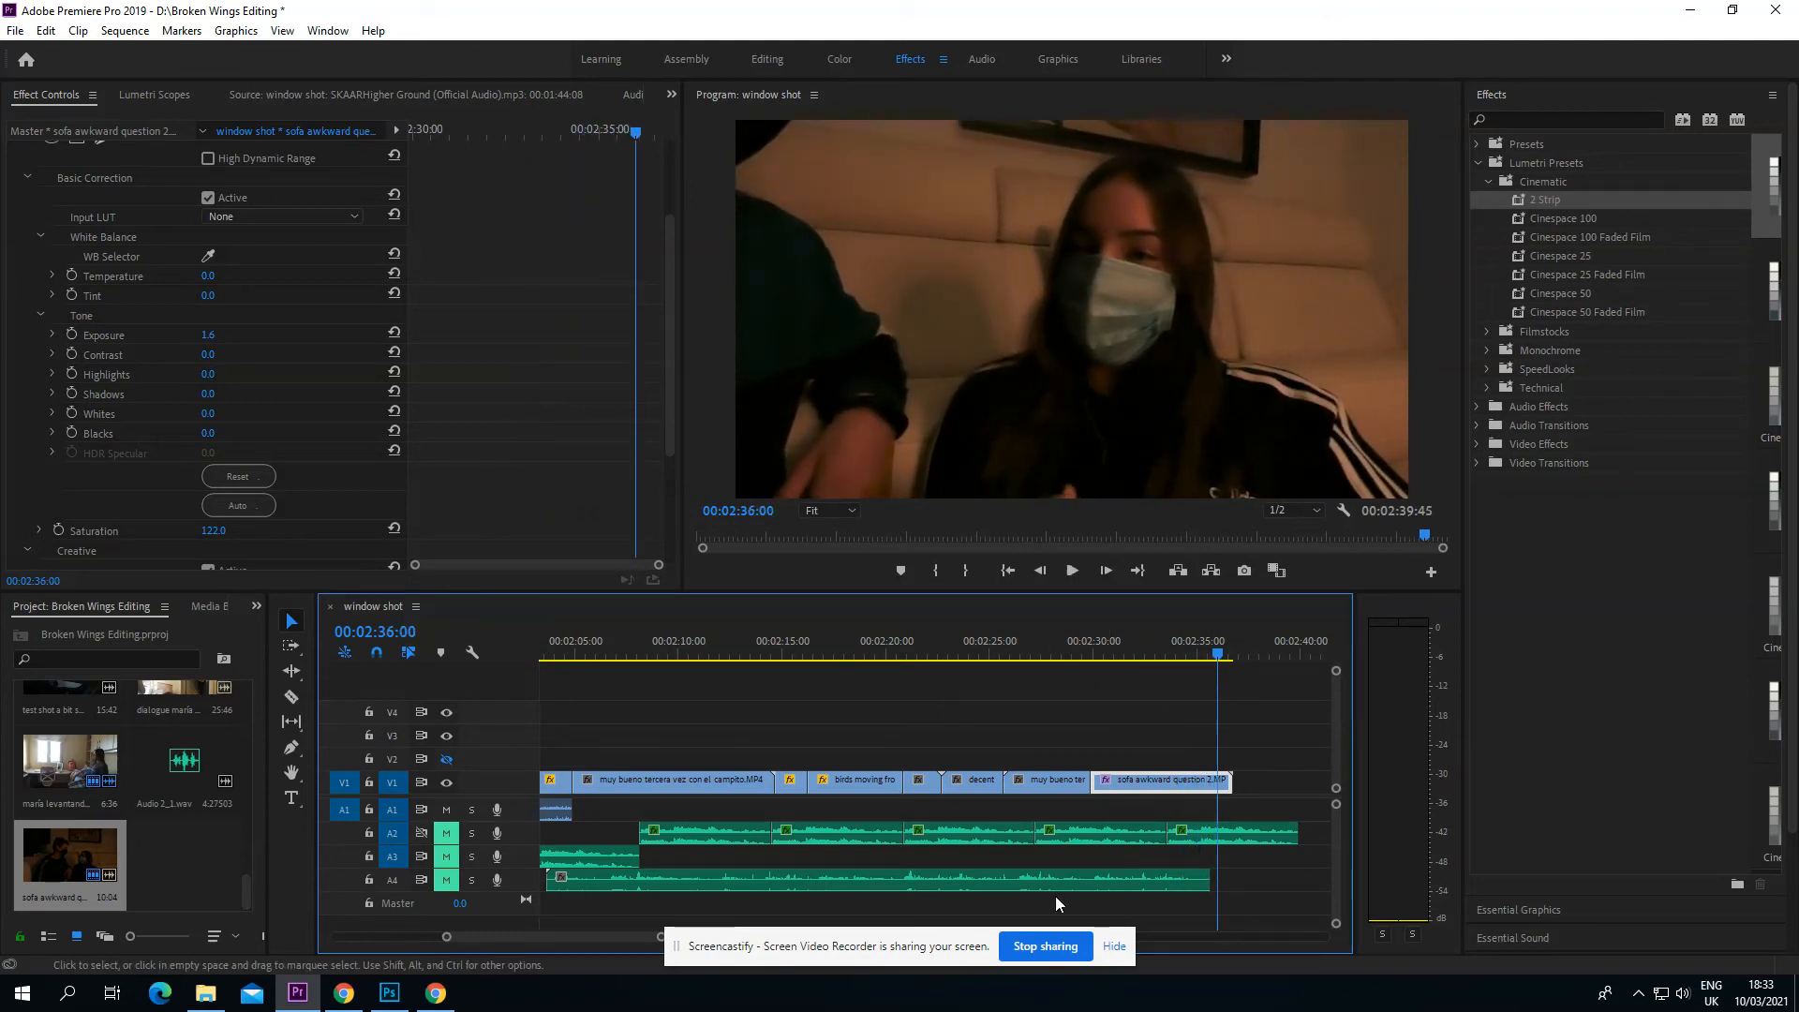
Step: Set the white balance temperature of the sofa clip's Lumetri Color effect to 10, previewing at 00:02:33:05
mouse_move(1154, 656)
left_mouse_down()
mouse_move(1082, 660)
mouse_move(1154, 668)
left_mouse_up()
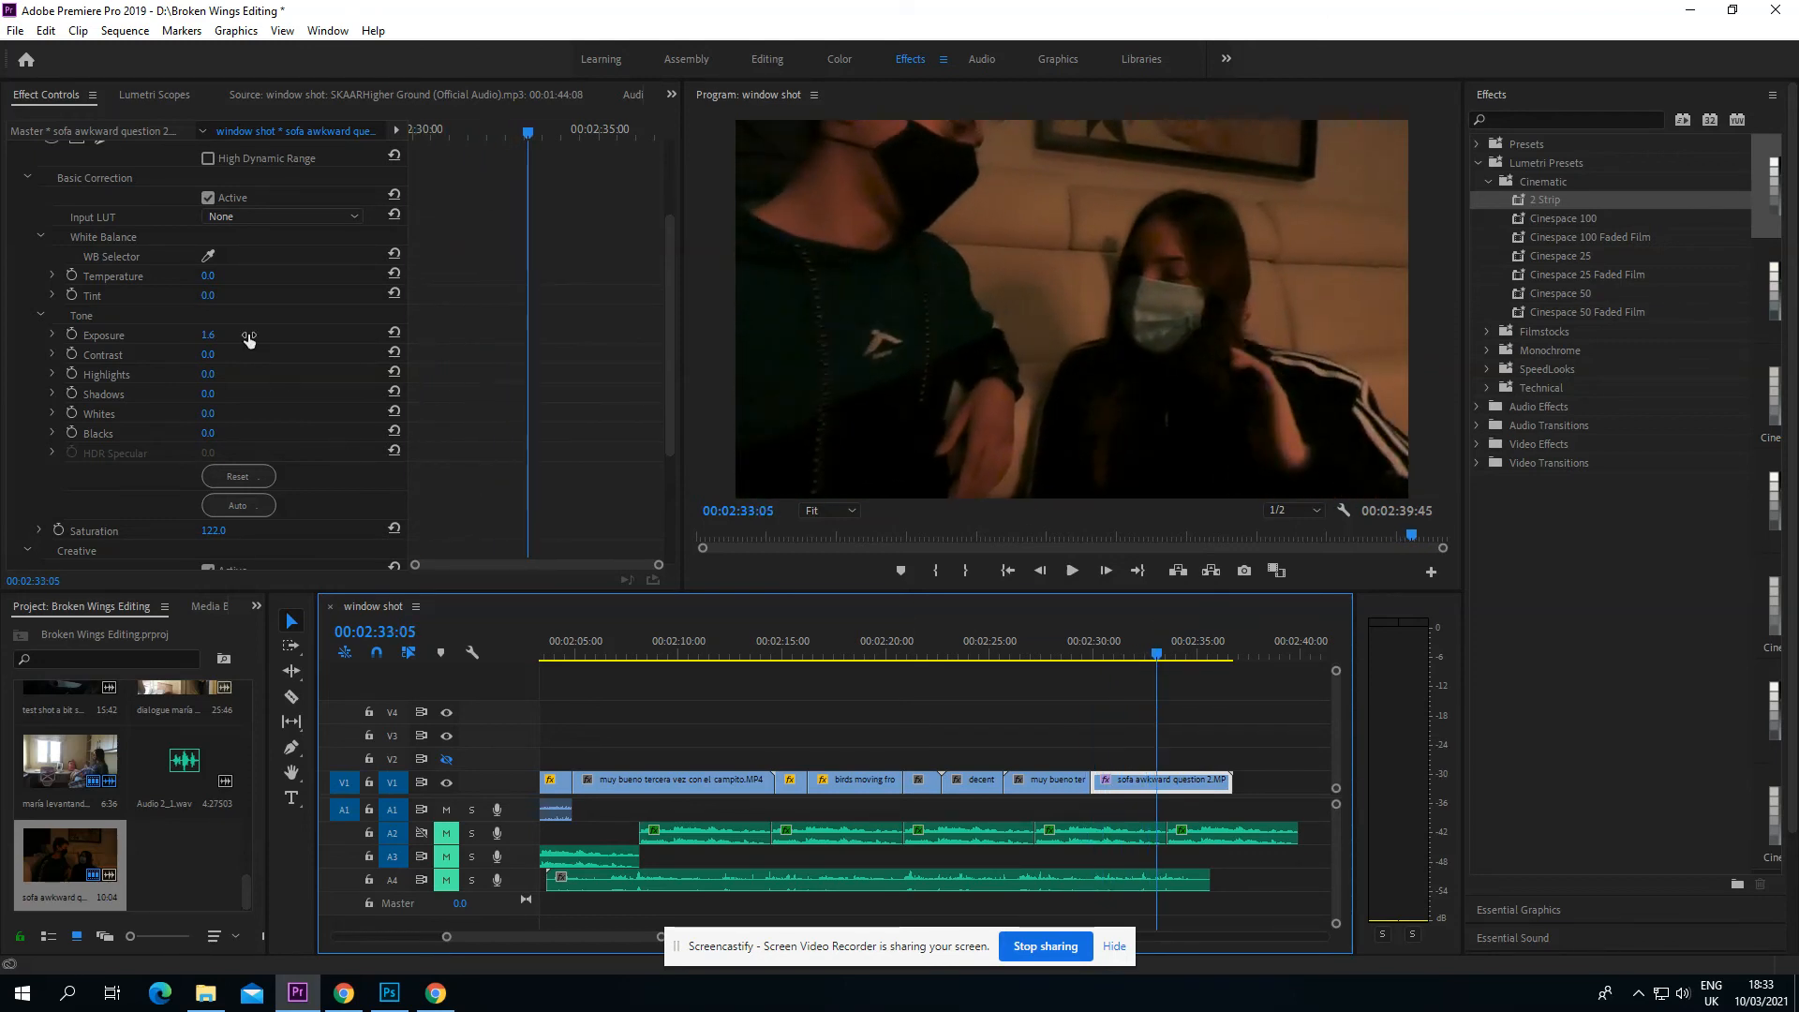
scroll(169, 303, "up", 2)
scroll(171, 302, "up", 1)
left_click(208, 376)
left_click(210, 371)
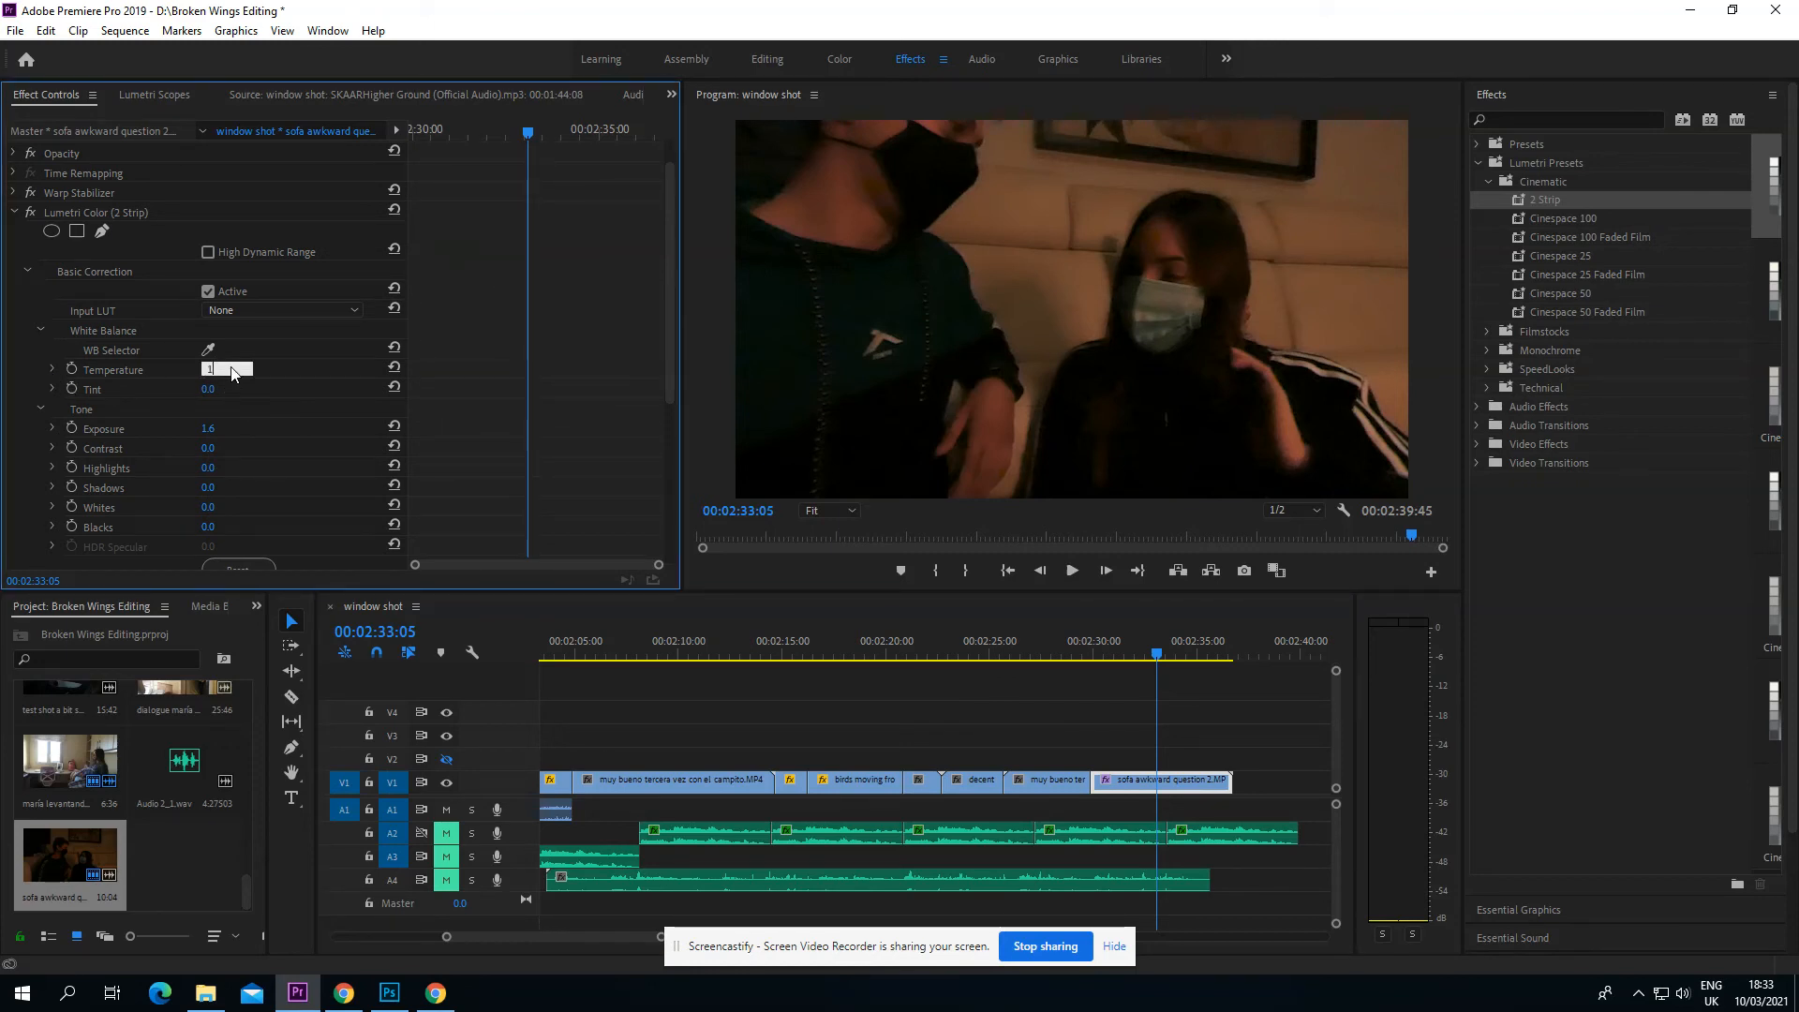
type("10")
key("Return")
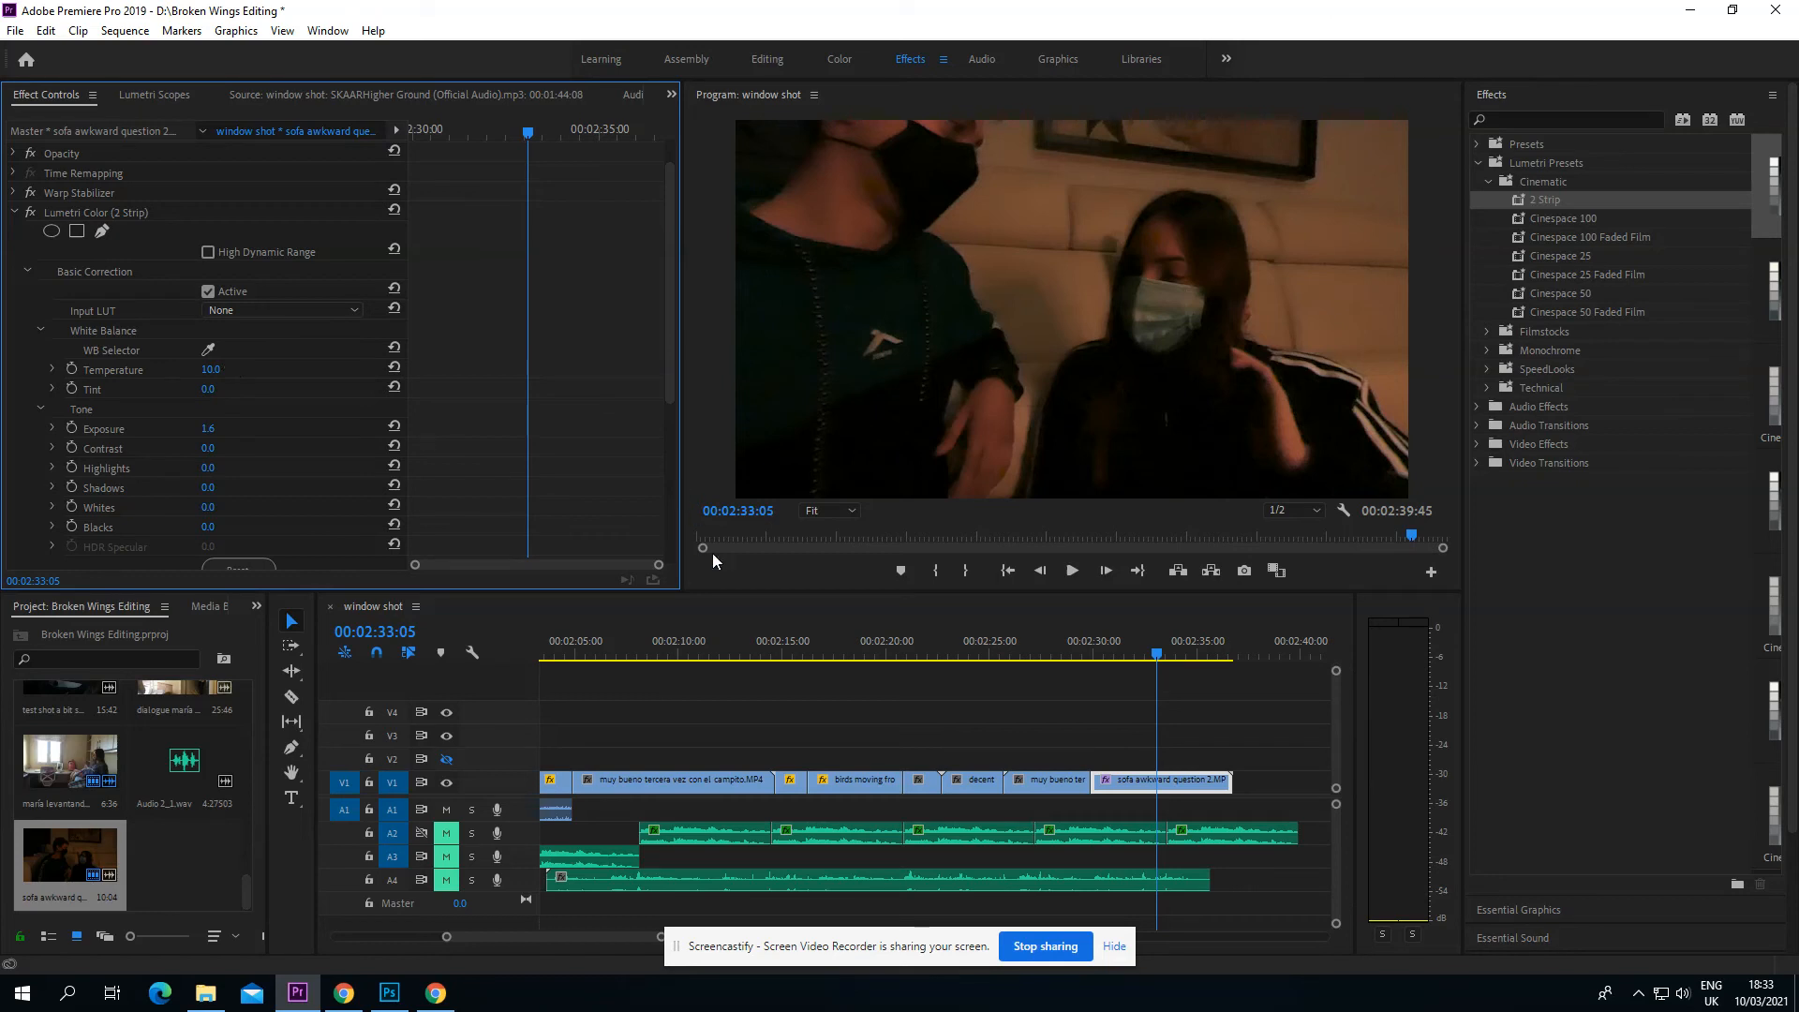
Step: Compare the sofa clip near its start with the temperature at 0, and restore the temperature to 10
left_click(1103, 657)
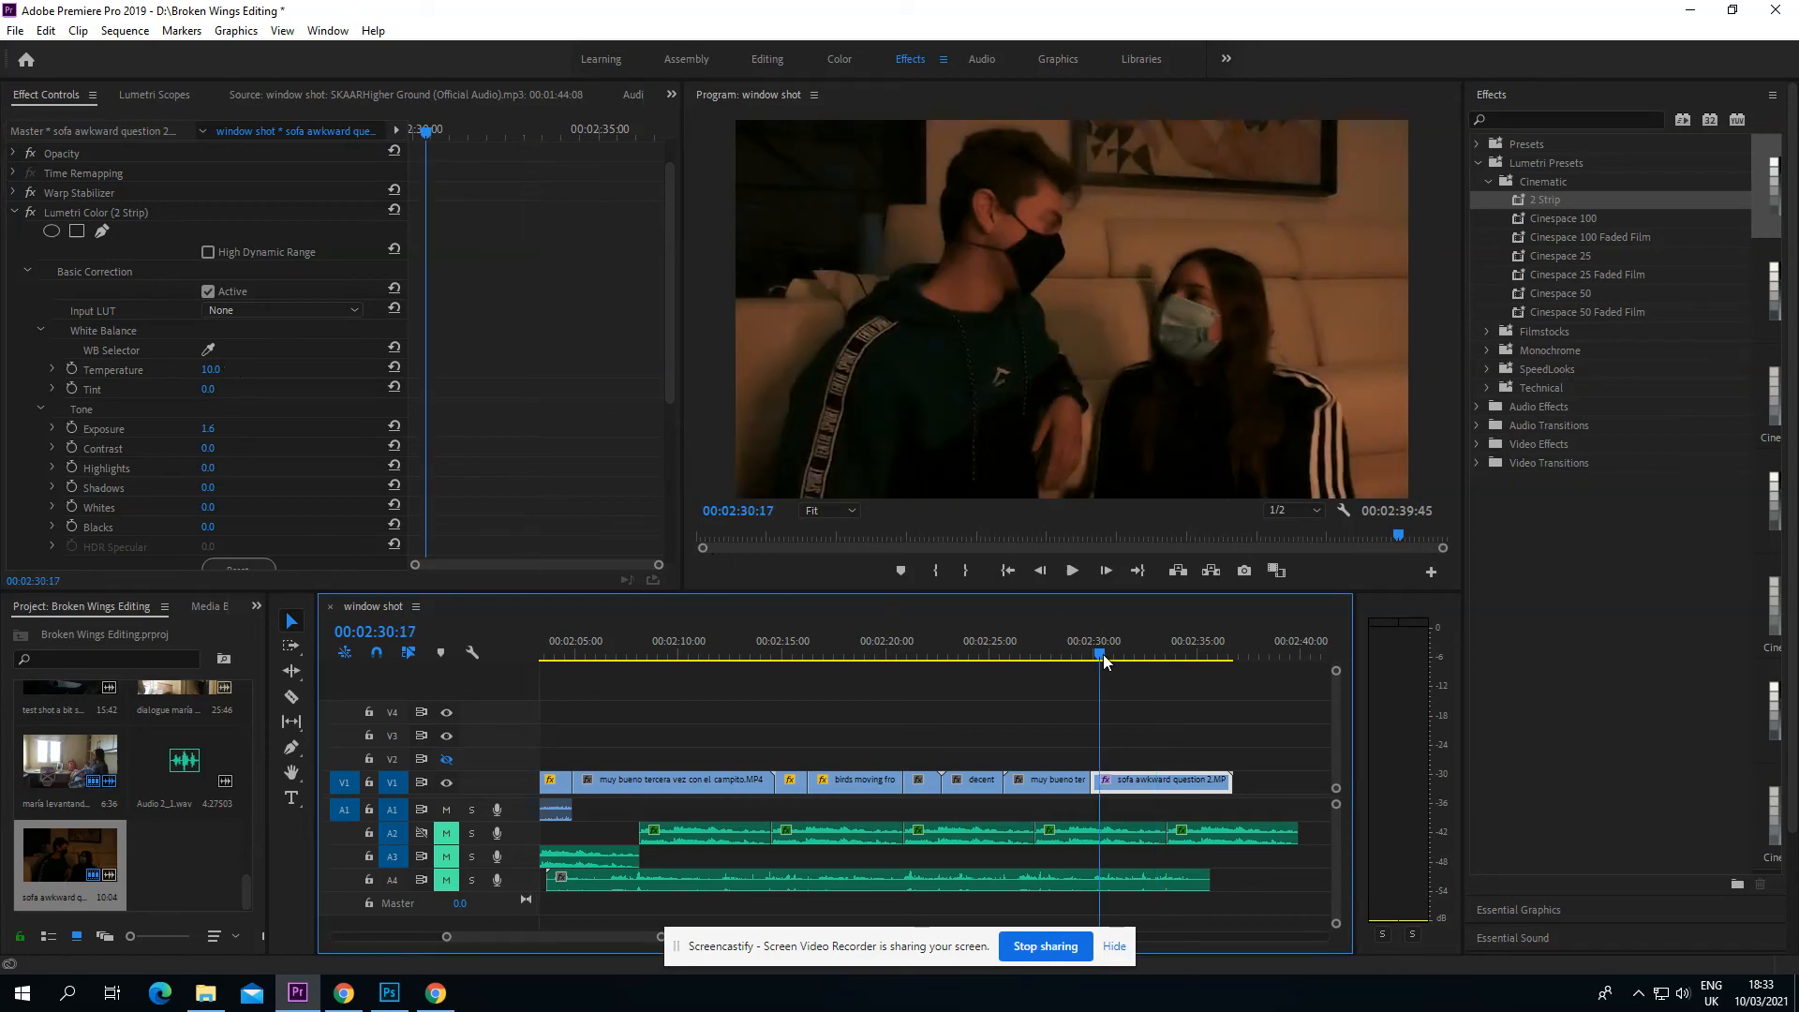
left_click(218, 369)
type("0")
key("Return")
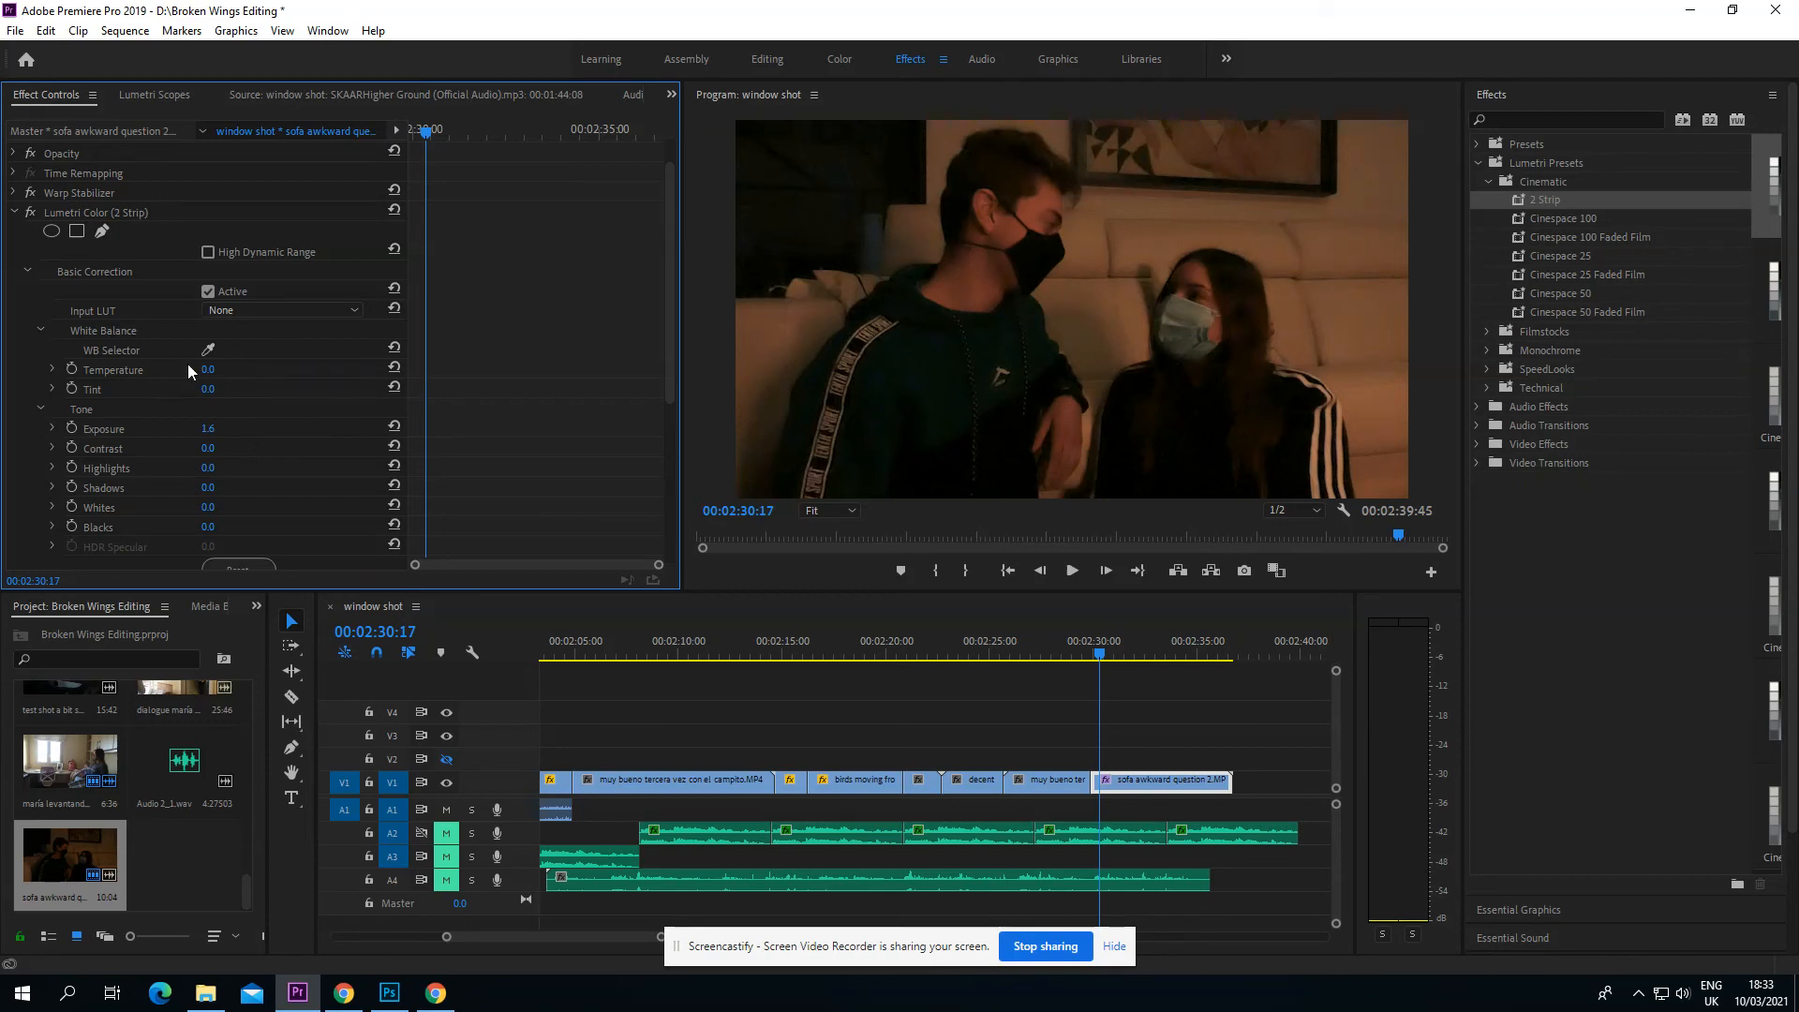
left_click(227, 368)
type("10")
key("Return")
Step: Save the project and place the playhead at the start of the sofa clip
left_click(15, 29)
left_click(88, 247)
left_click(1092, 653)
mouse_move(1092, 653)
left_mouse_down()
mouse_move(1218, 676)
mouse_move(1095, 674)
left_mouse_up()
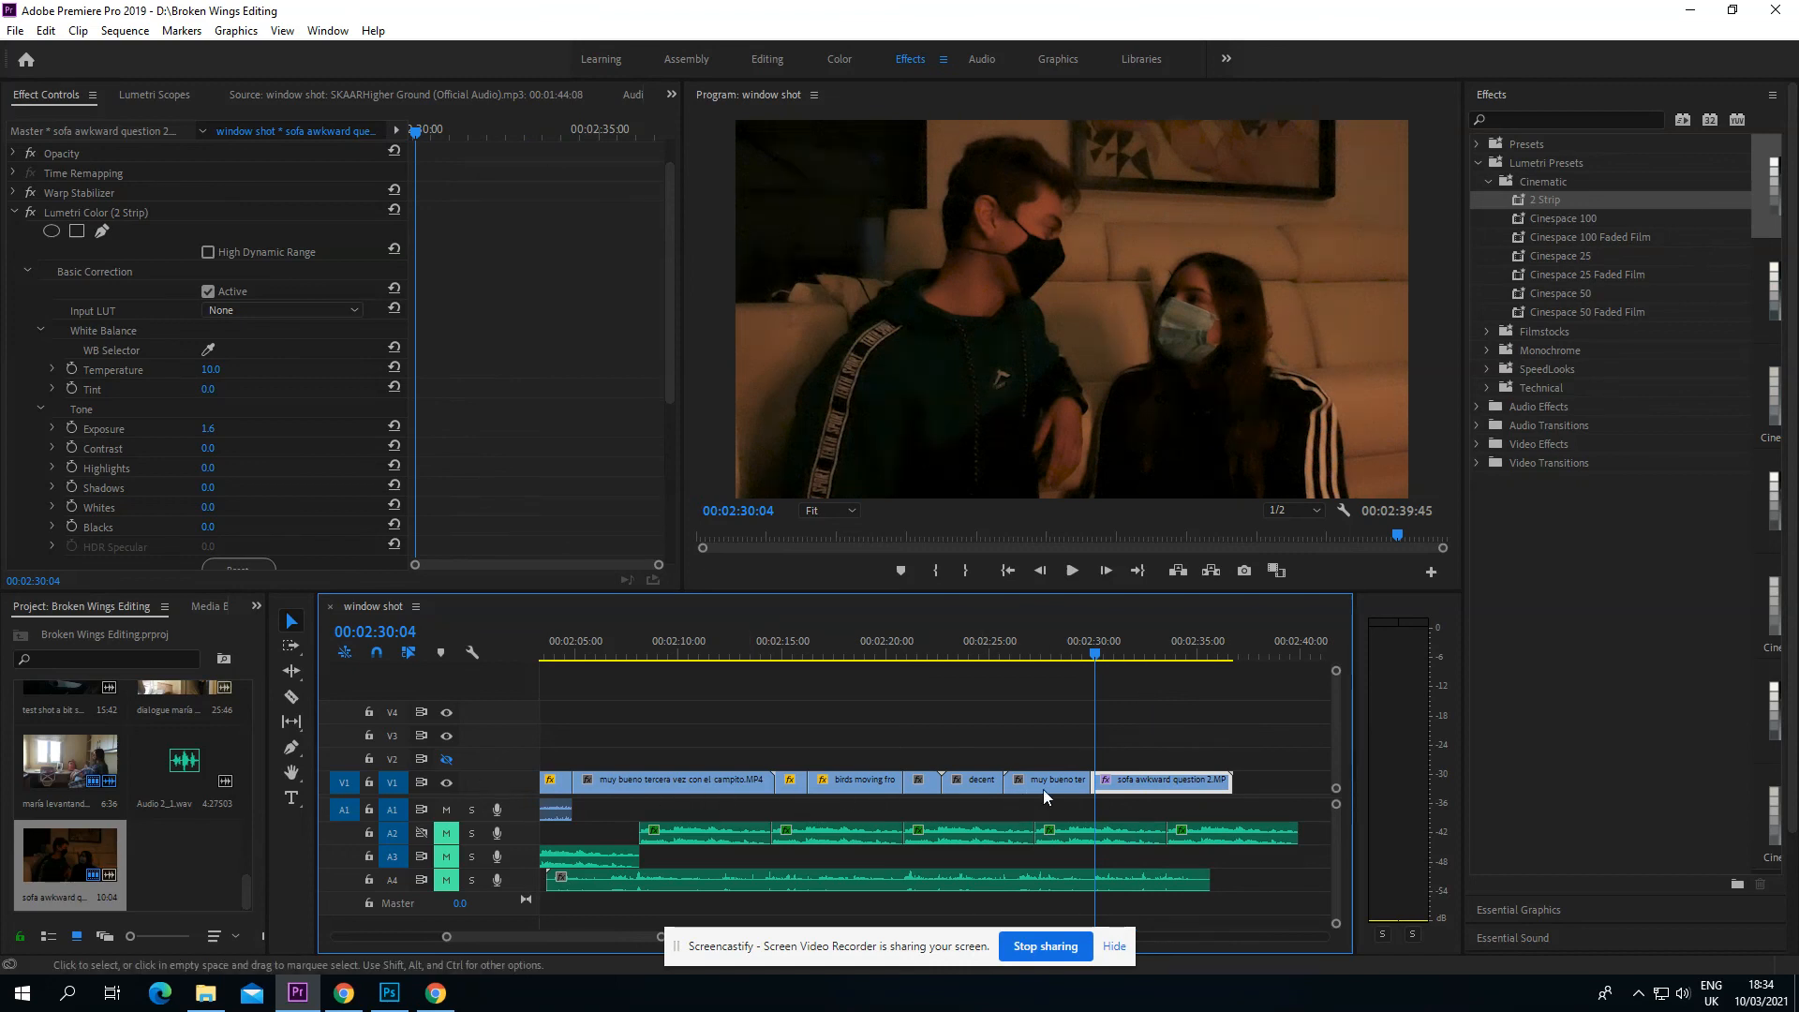
Step: Select the short clip just after the birds clip and scrub back through the earlier shots to 00:02:09:44
left_click(938, 778)
left_click(991, 657)
left_click_drag(987, 660, 676, 662)
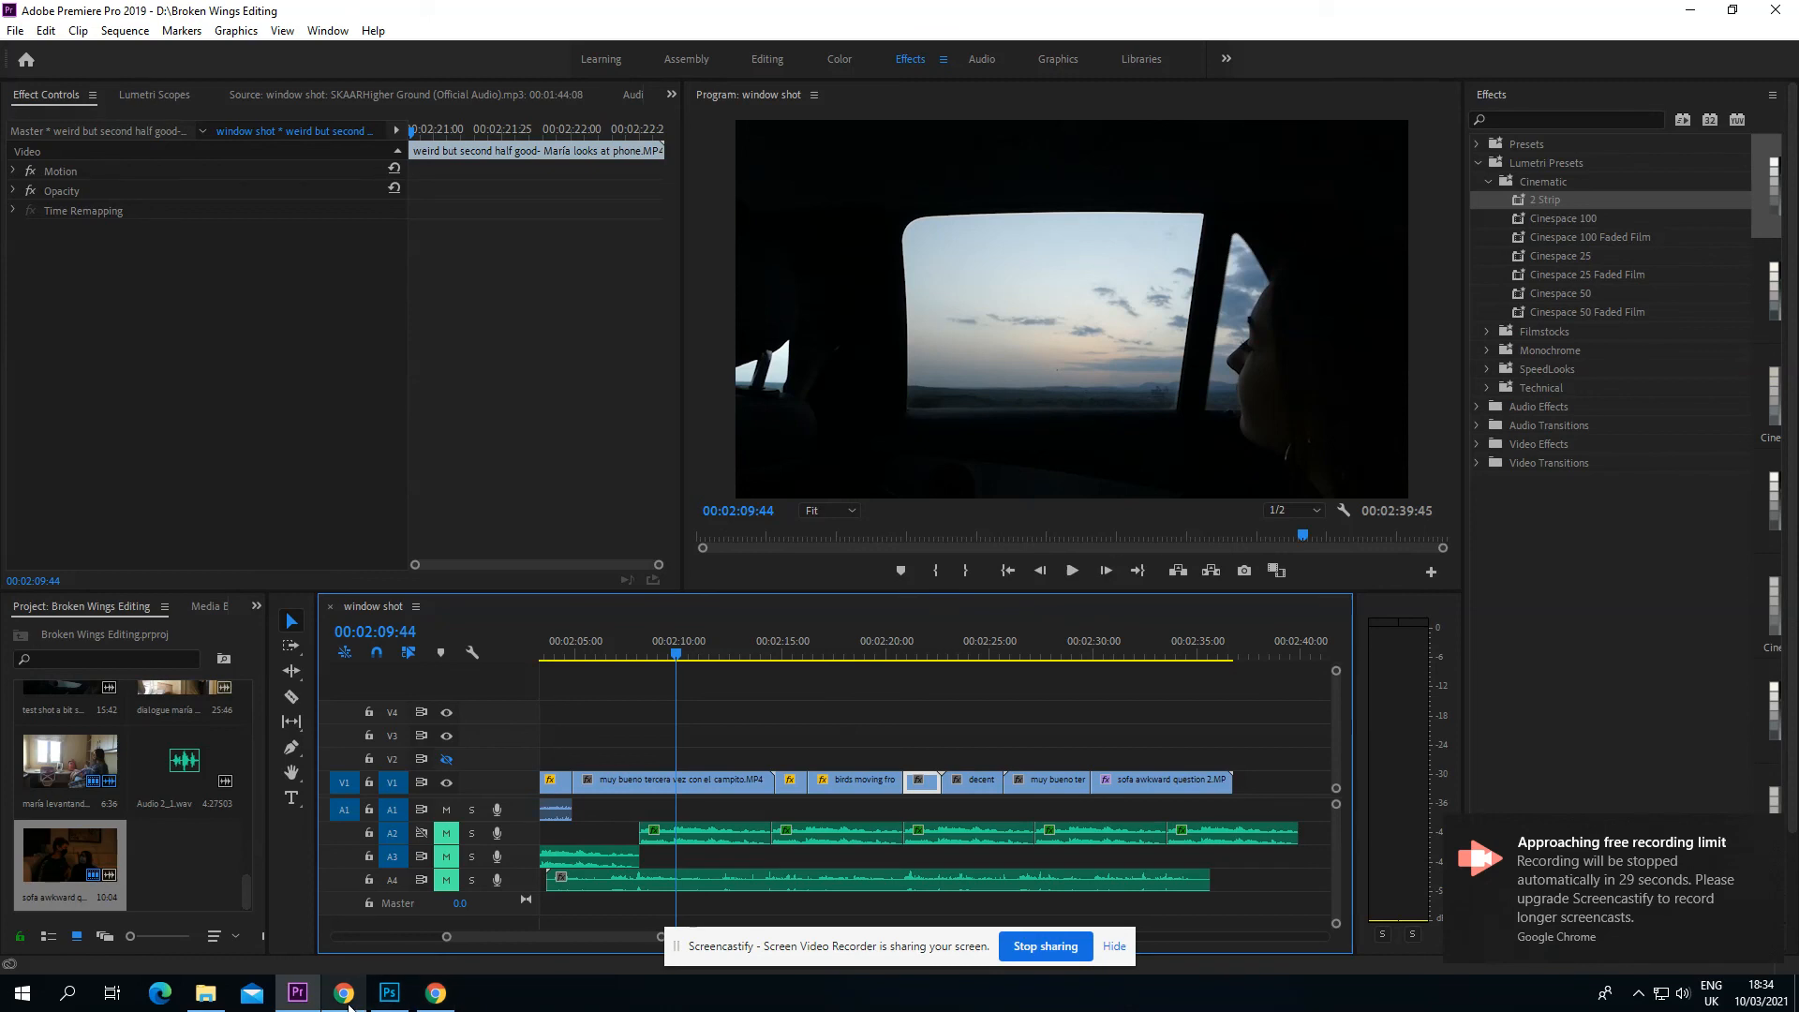
mouse_move(355, 1001)
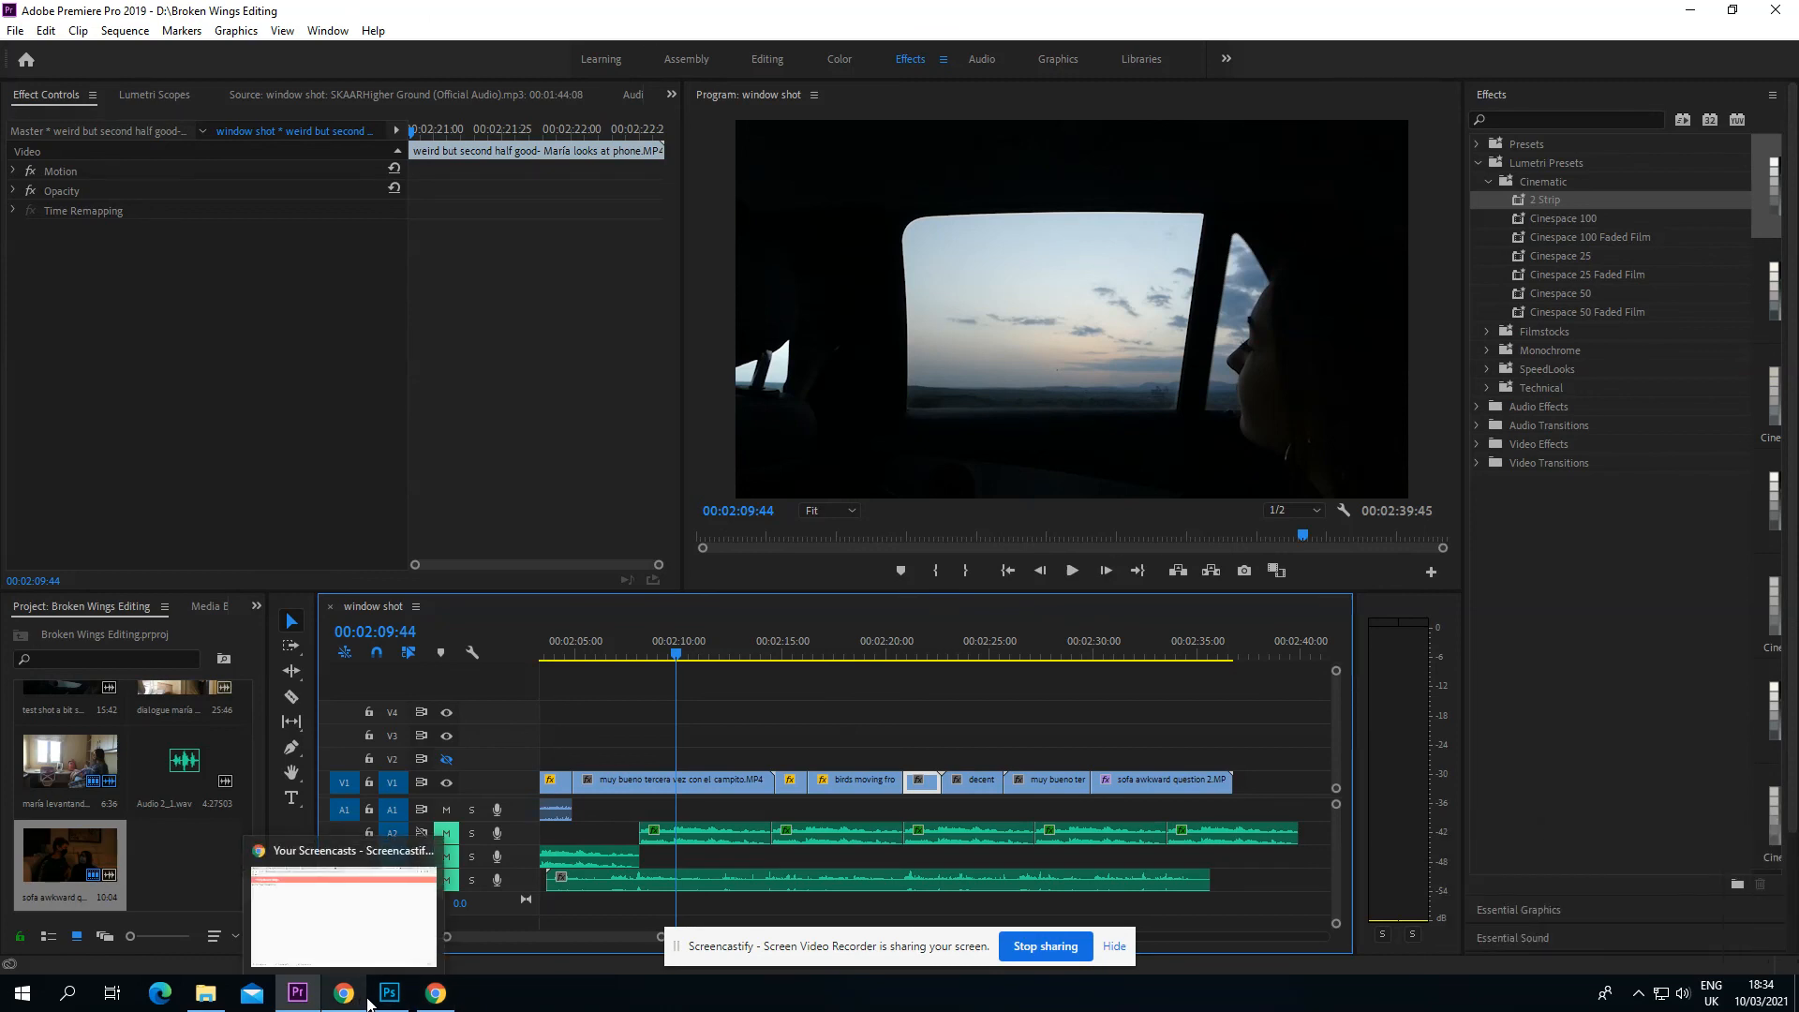